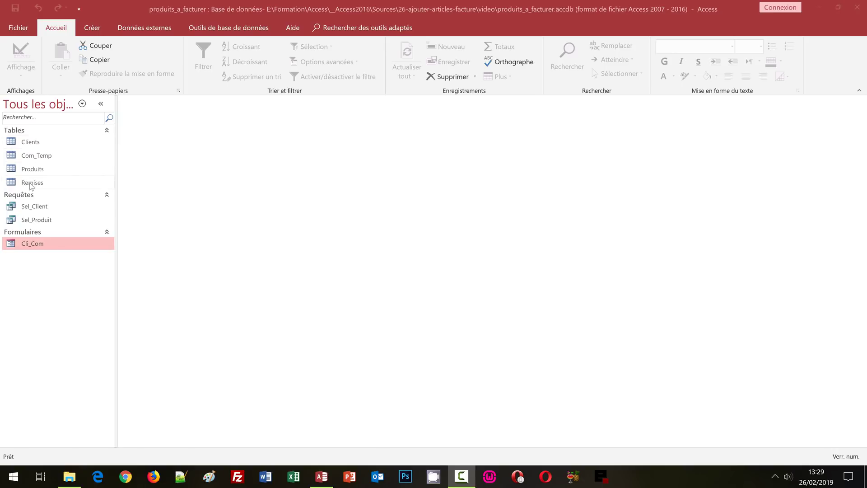
Look through the contents and fields of the Clients, Produits and Com_Temp tables, closing each one after viewing
double_click(30, 142)
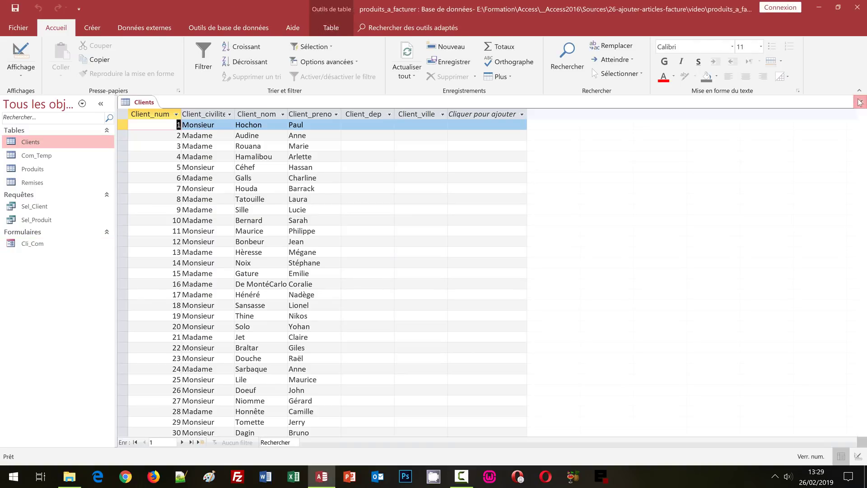
click(861, 103)
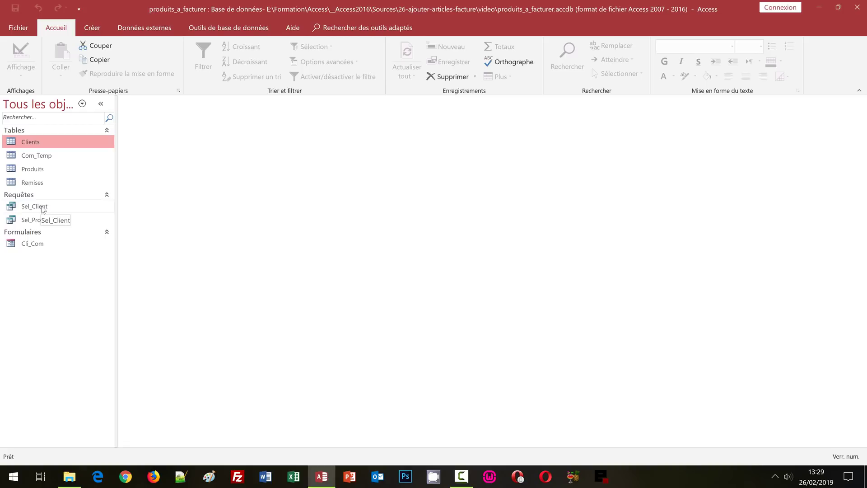
double_click(34, 169)
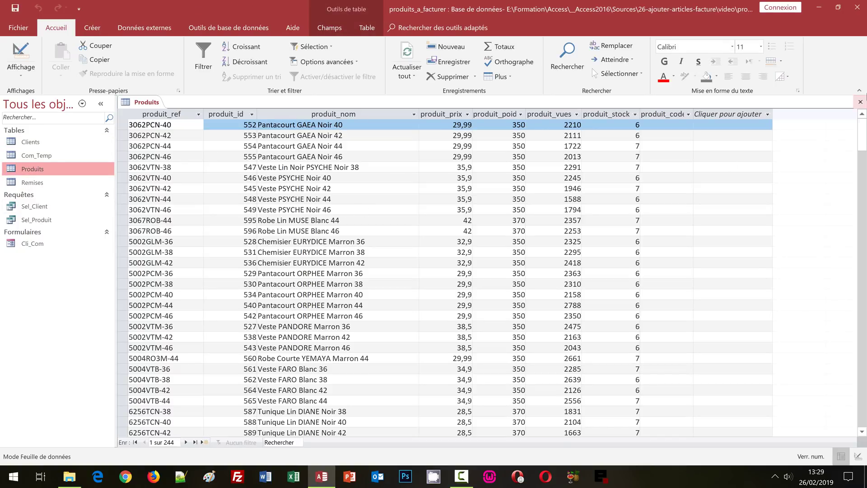
click(860, 102)
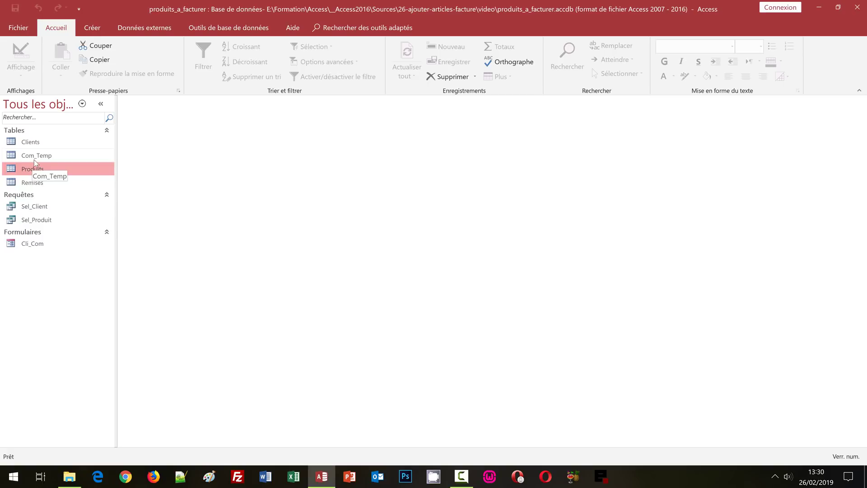
double_click(34, 159)
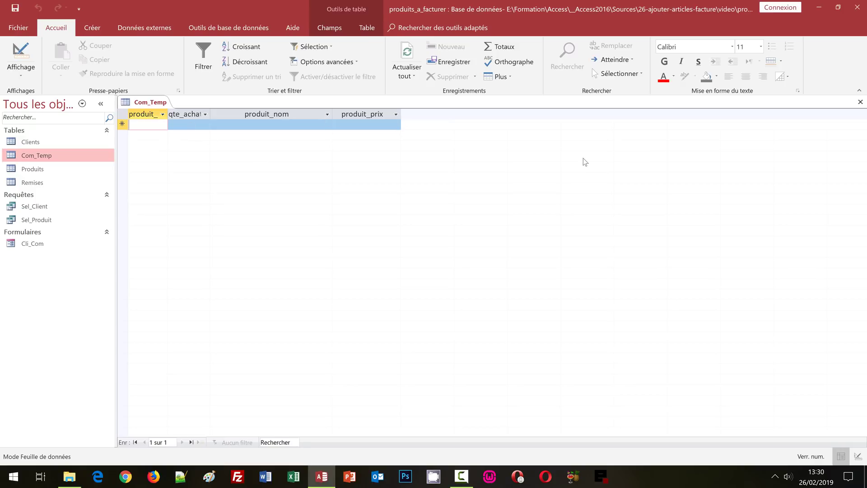
click(860, 102)
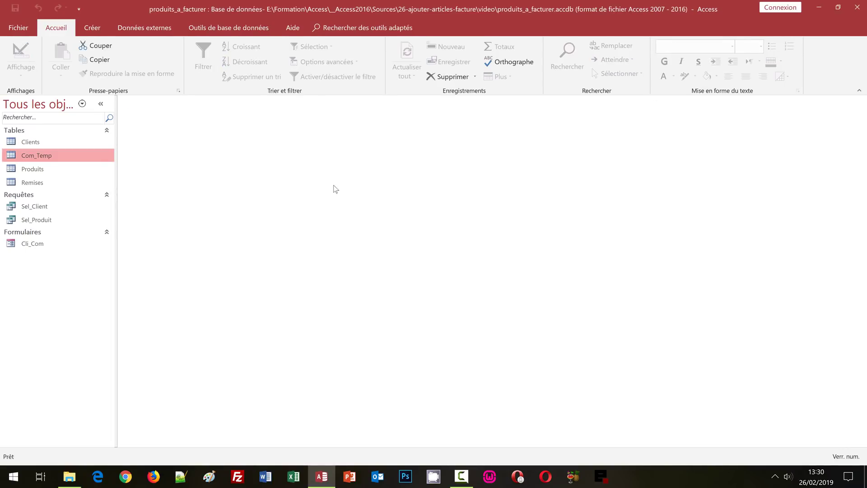
Open the Cli_Com form and choose the fifth client reference and the product reference 3062PCN-44
double_click(32, 246)
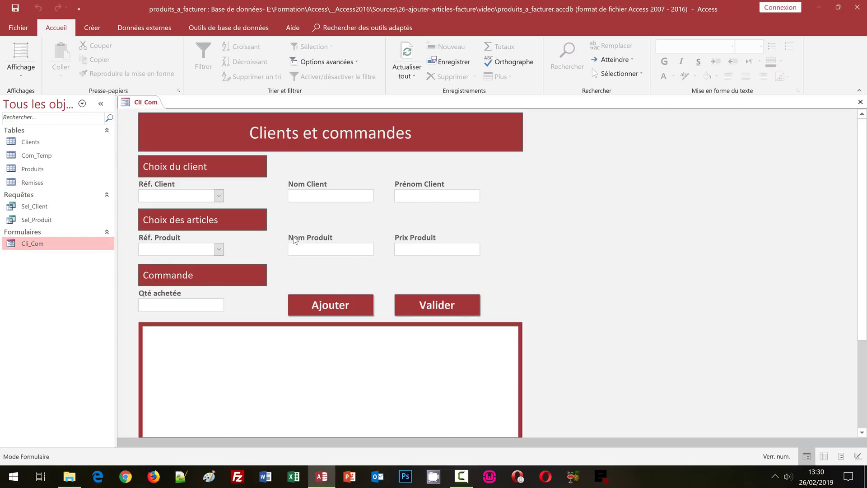
click(219, 196)
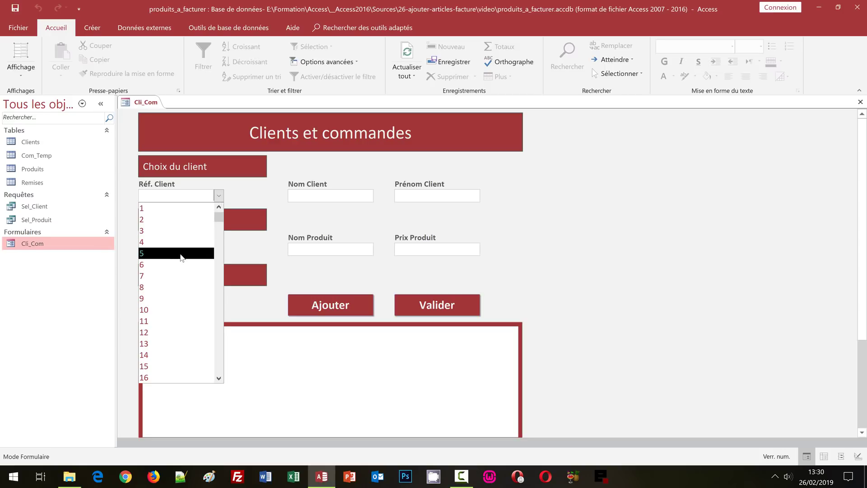
click(181, 253)
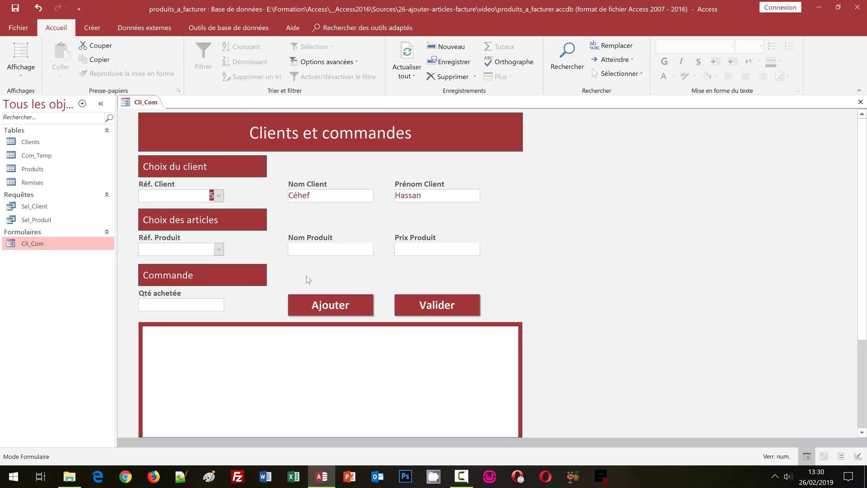
click(219, 248)
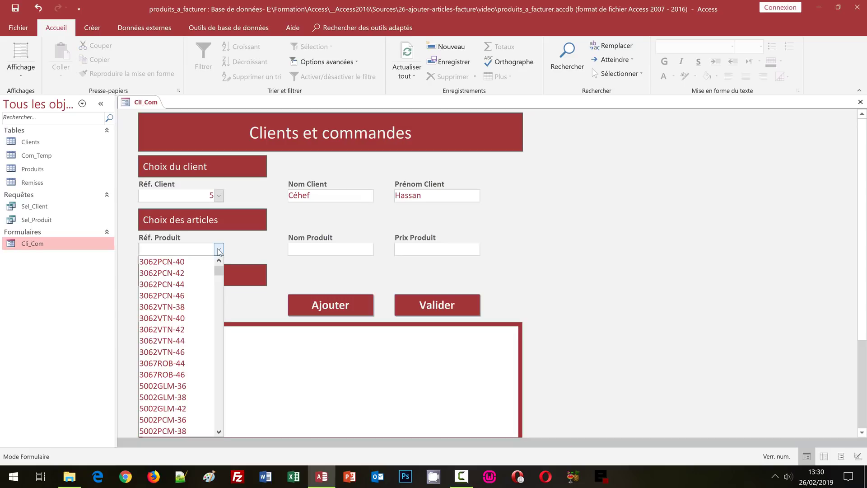
click(173, 284)
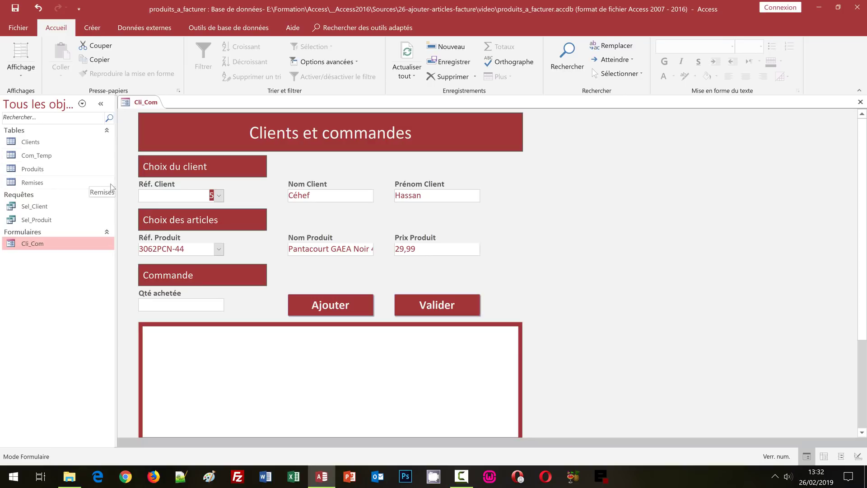
Create a new query in design view based on the Com_Temp table and place its field list lower in the design area
click(90, 29)
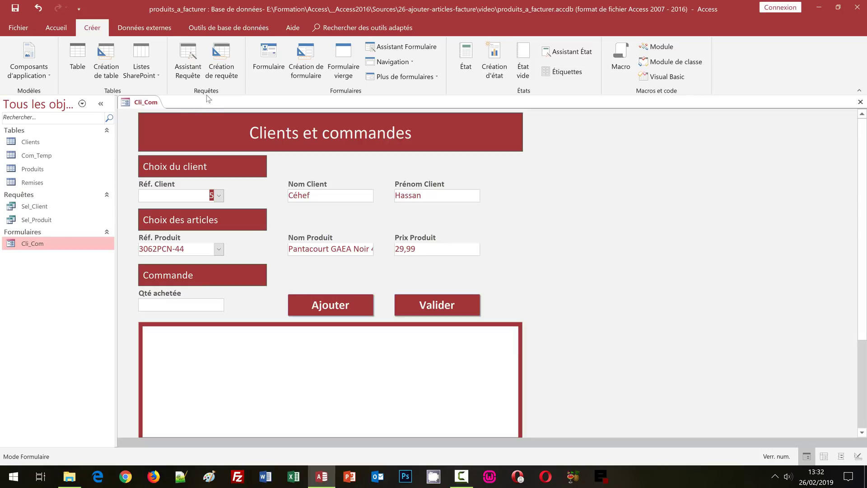
click(229, 55)
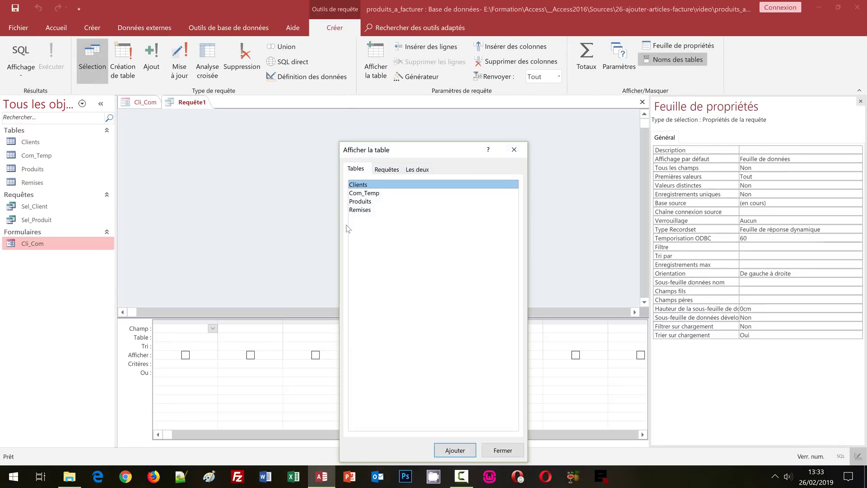
click(367, 194)
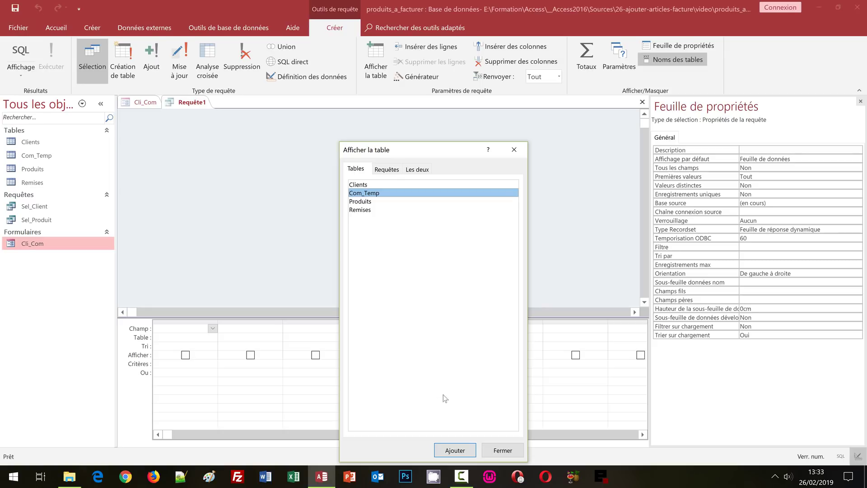
click(457, 451)
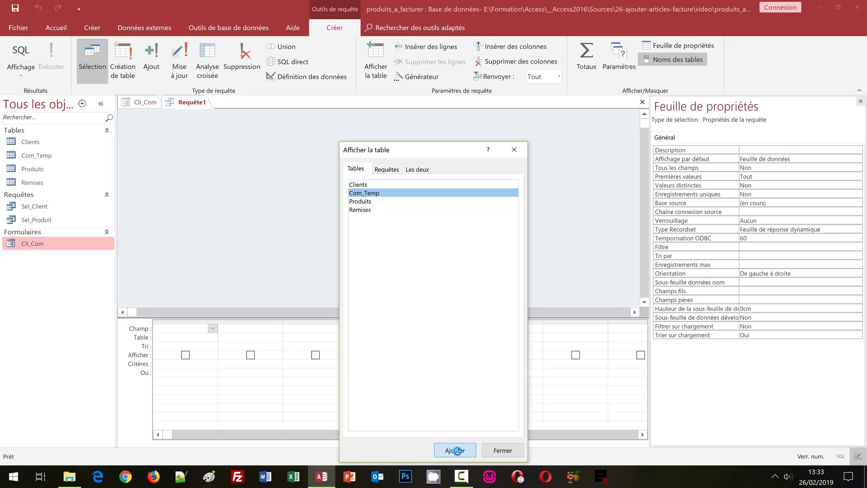
click(502, 450)
drag(199, 123, 198, 200)
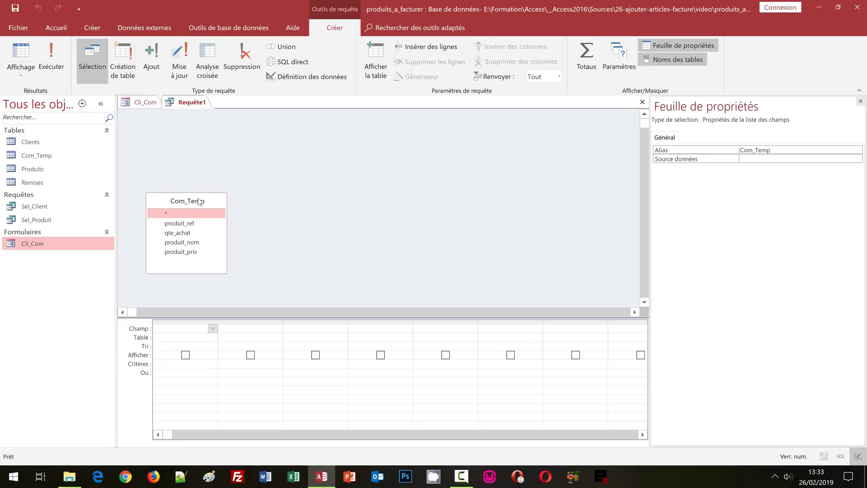
Add the produit_ref, qte_achat, produit_nom and produit_prix fields to the query grid
click(181, 224)
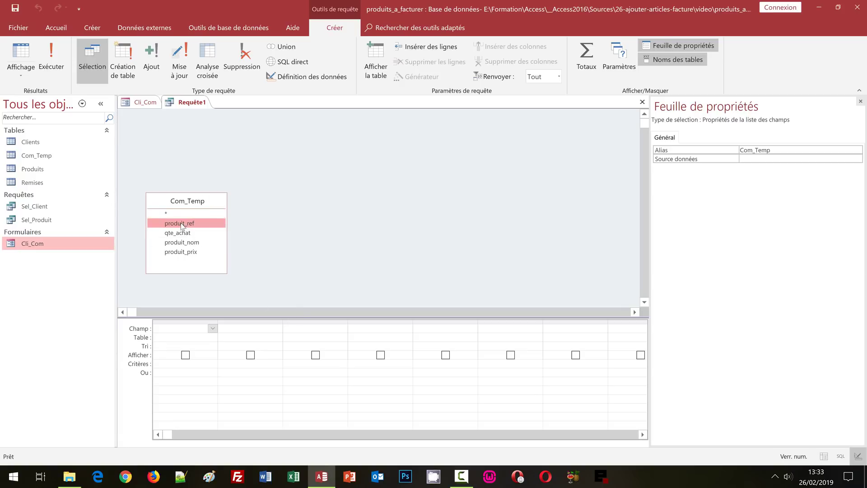
shift+click(188, 253)
drag(184, 244, 180, 329)
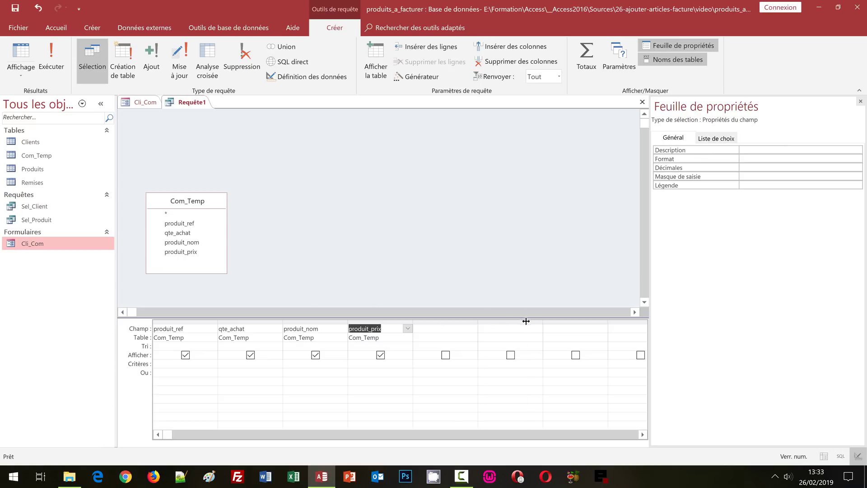
Widen the first empty query column and enter the calculated field THT: [qte_achat]*[produit_prix] in it
drag(527, 321, 527, 321)
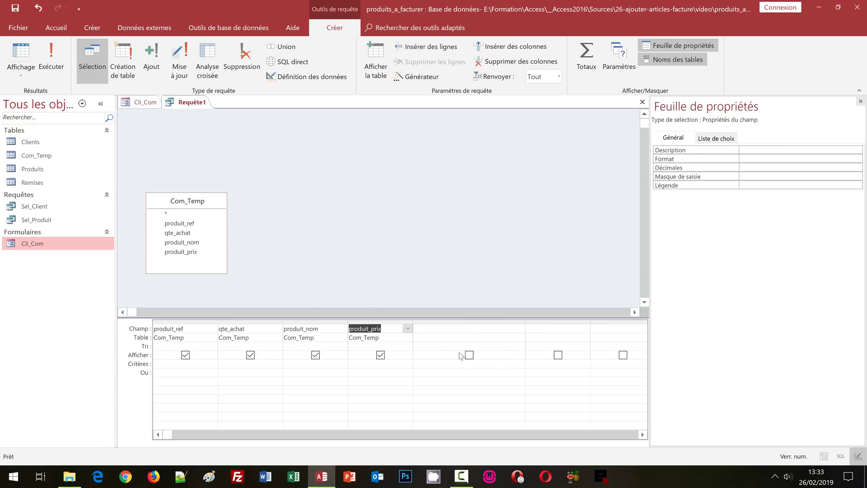
click(426, 328)
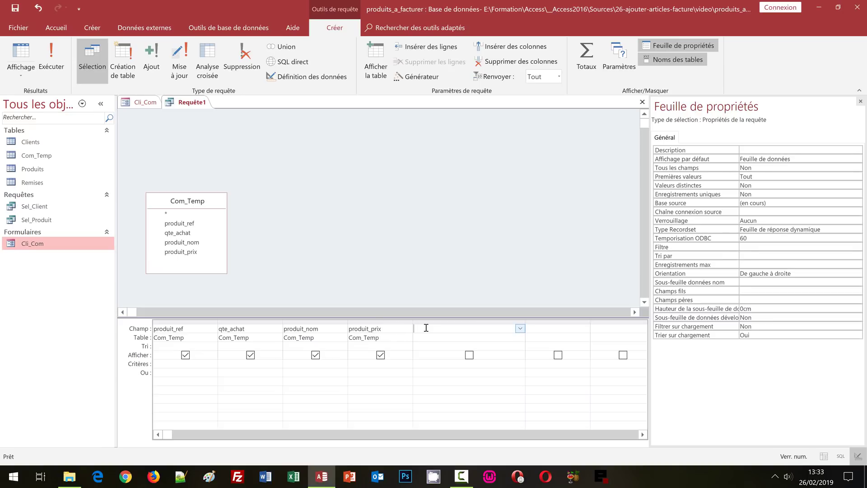
text(THT:)
text([qte_achat)
text(*[produit_prix)
click(429, 346)
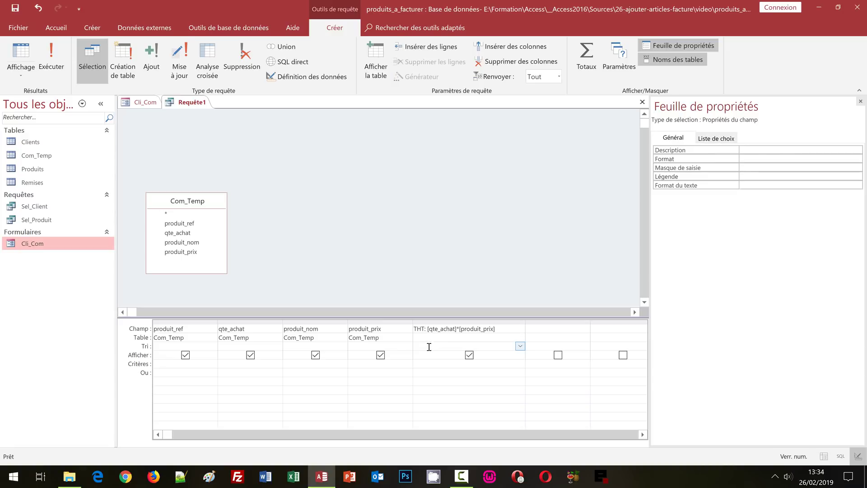
Save the query as Com_Req and close it
key(ctrl+s)
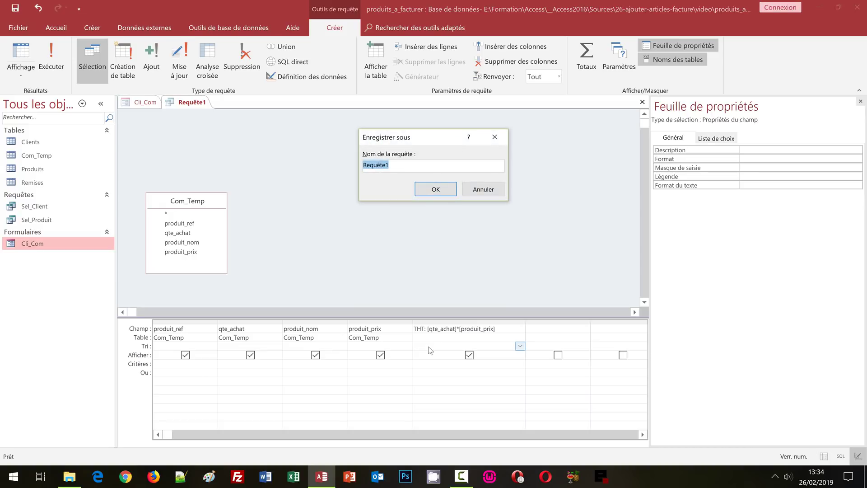
text(Com_Req)
click(441, 190)
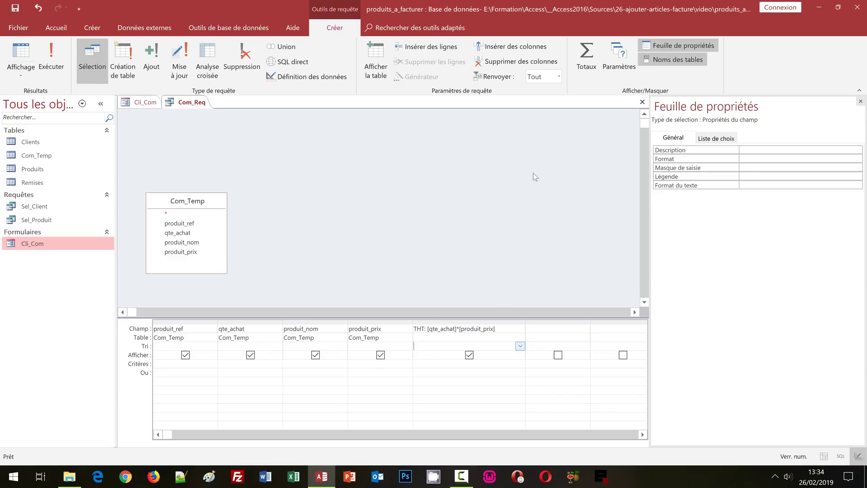
click(642, 103)
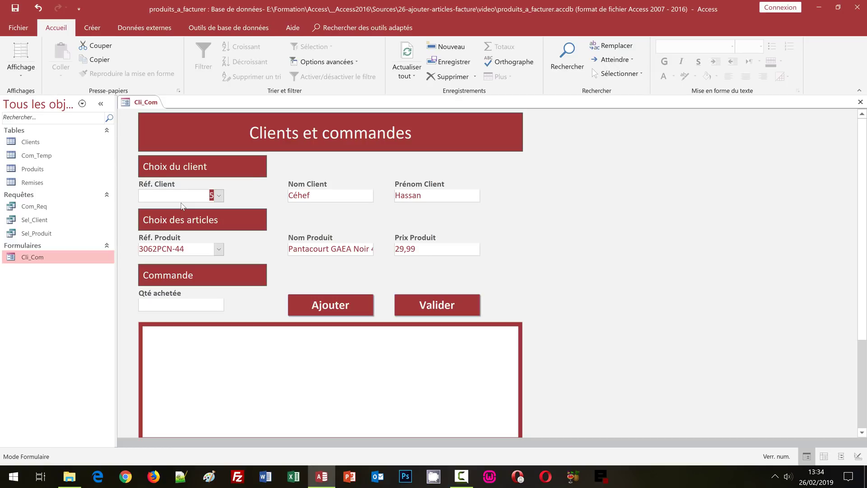
Add a test record to Com_Temp with reference trgejfg, quantity 3, name "peu importe" and price 64,40, and run the Com_Req query
double_click(41, 156)
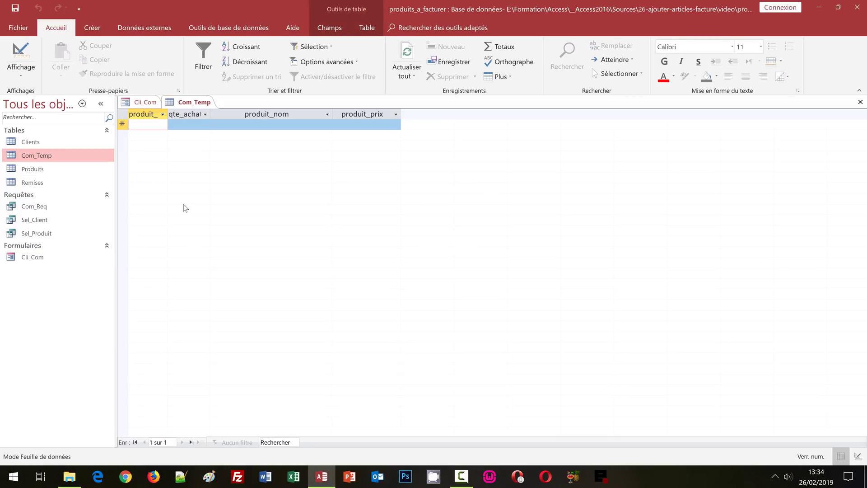
text(trge)
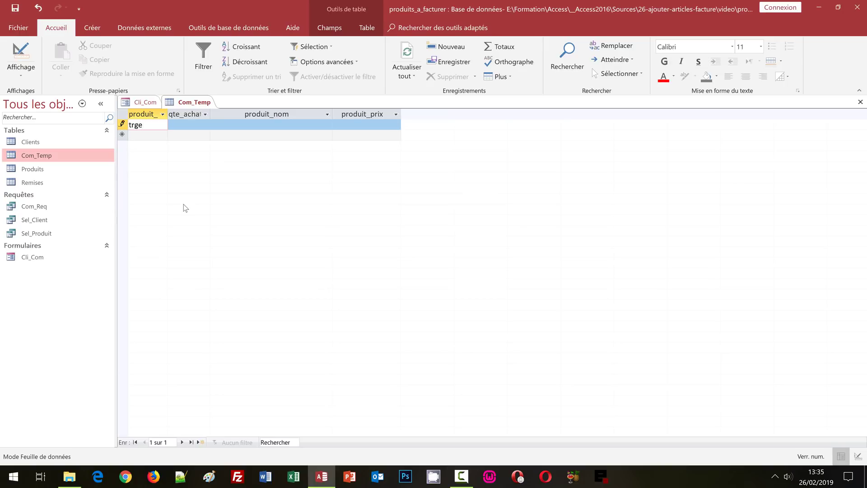
text(jfg)
key(Tab)
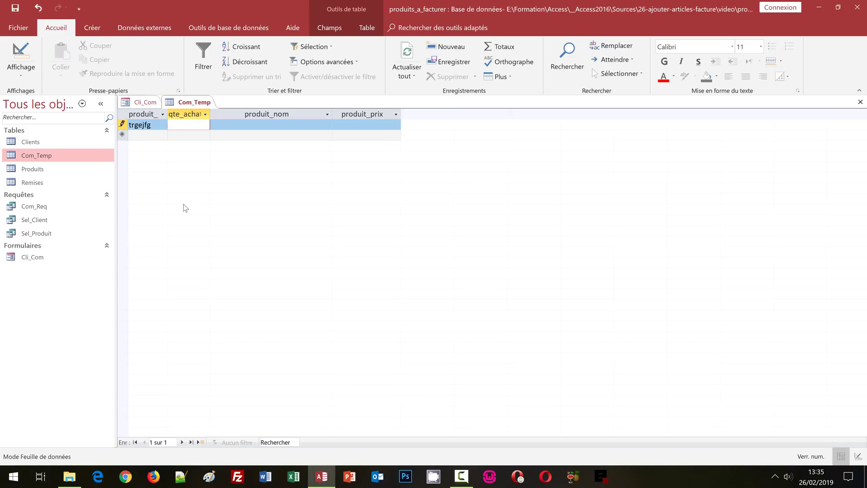
text(3)
key(Tab)
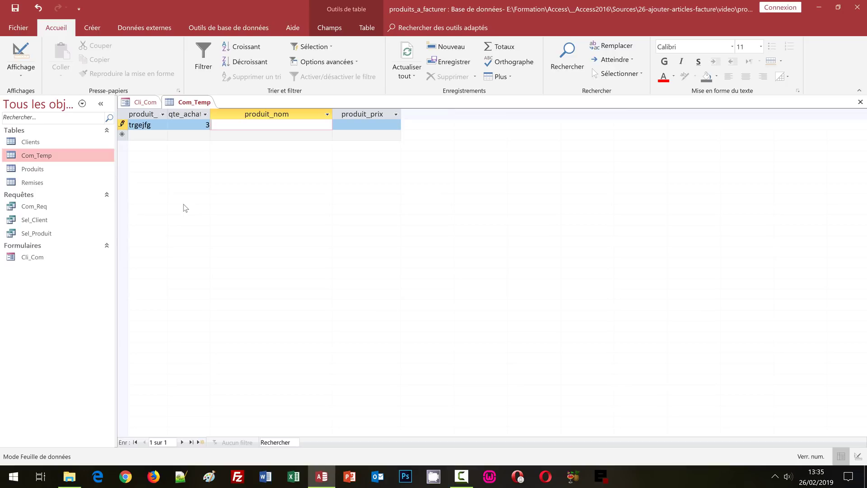
text(peu importe)
key(Tab)
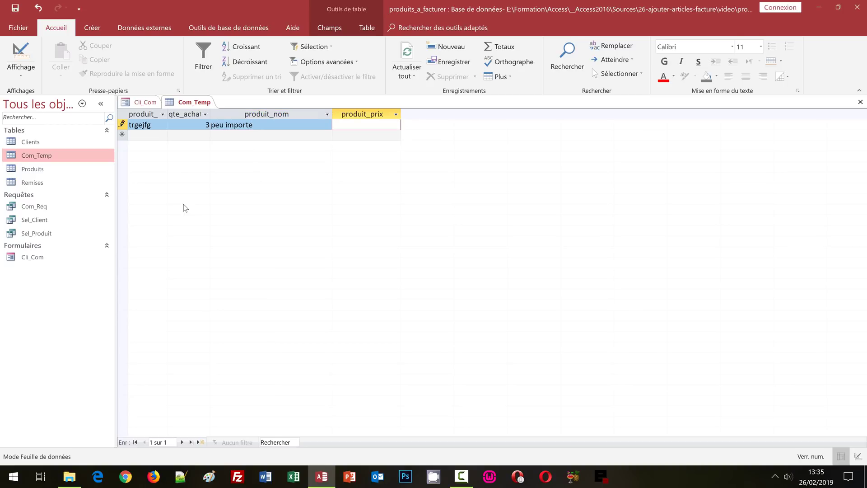
text(64,40)
key(Tab)
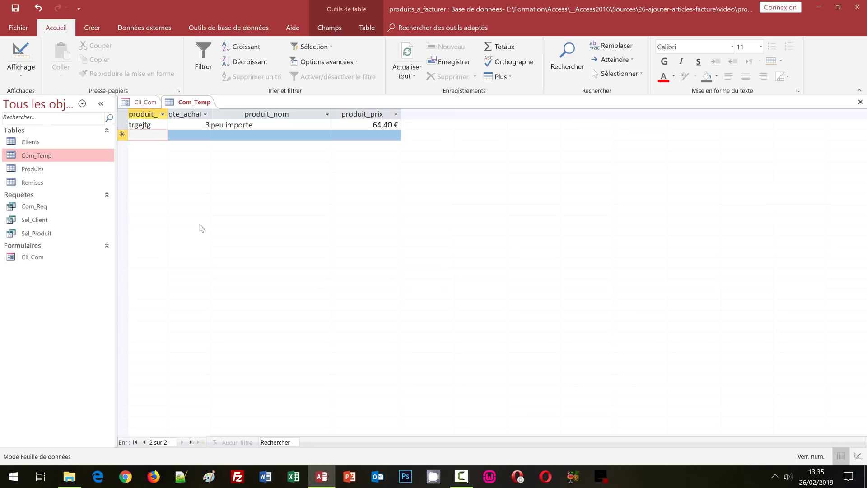
double_click(39, 208)
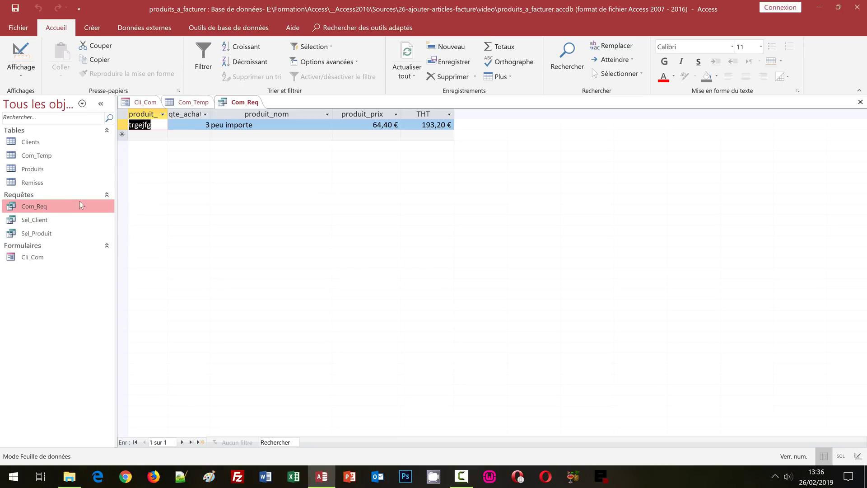
Permanently delete the test record from the Com_Temp table
click(181, 103)
click(121, 124)
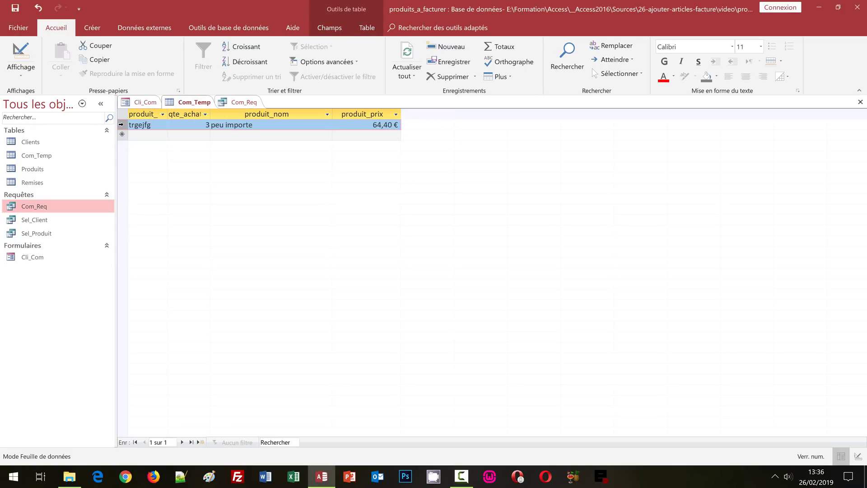
right_click(121, 125)
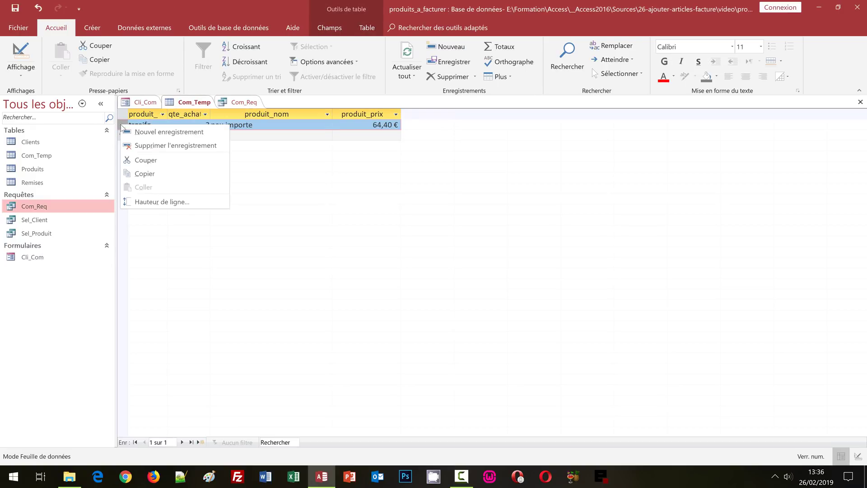
click(152, 147)
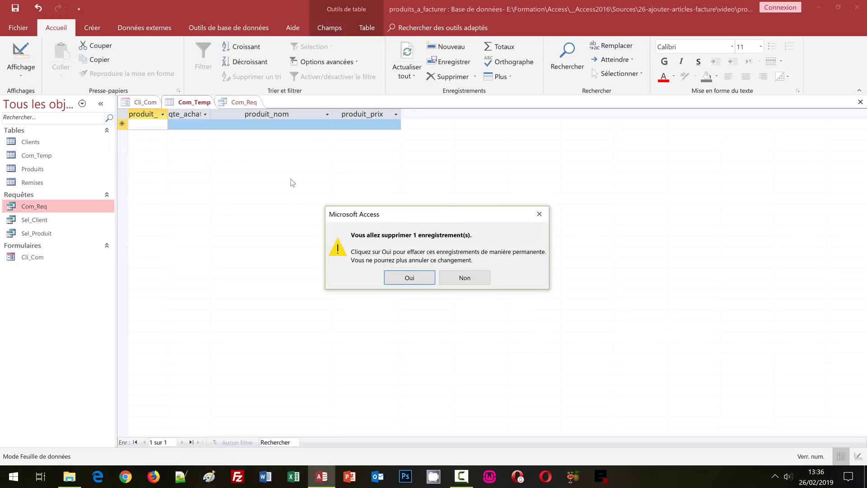
click(410, 277)
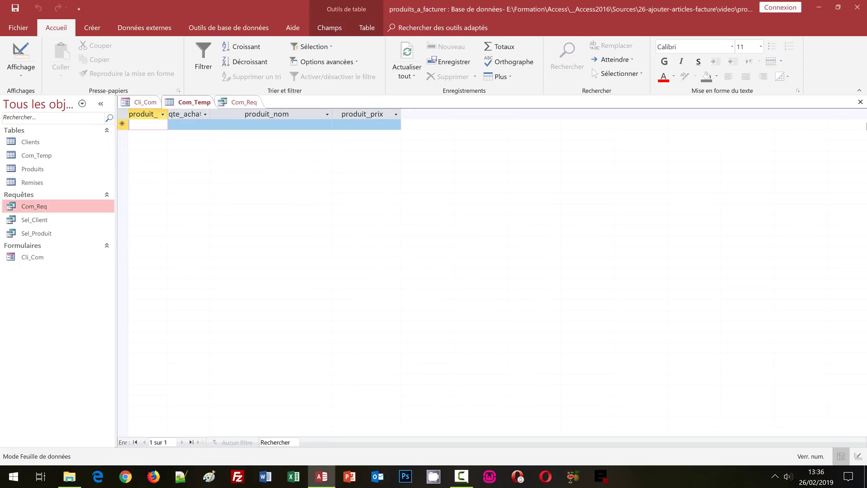
Close the Com_Temp table and Com_Req query, and create a new query in design view without any source table
click(862, 103)
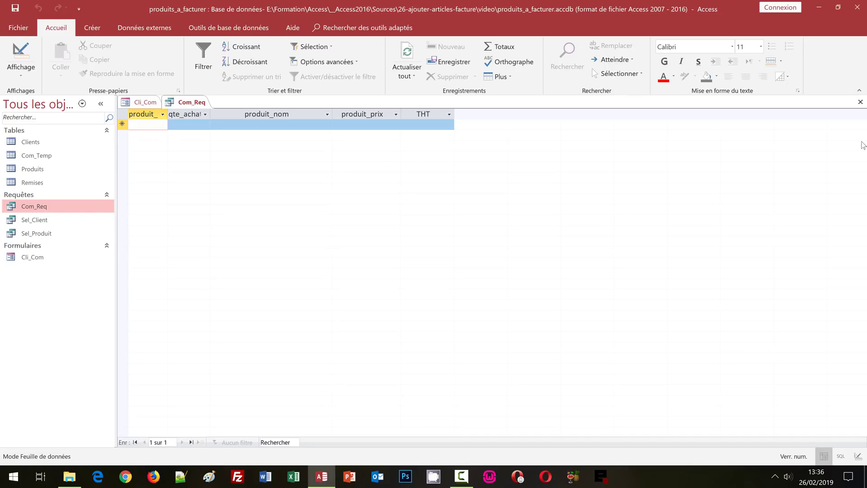
click(861, 103)
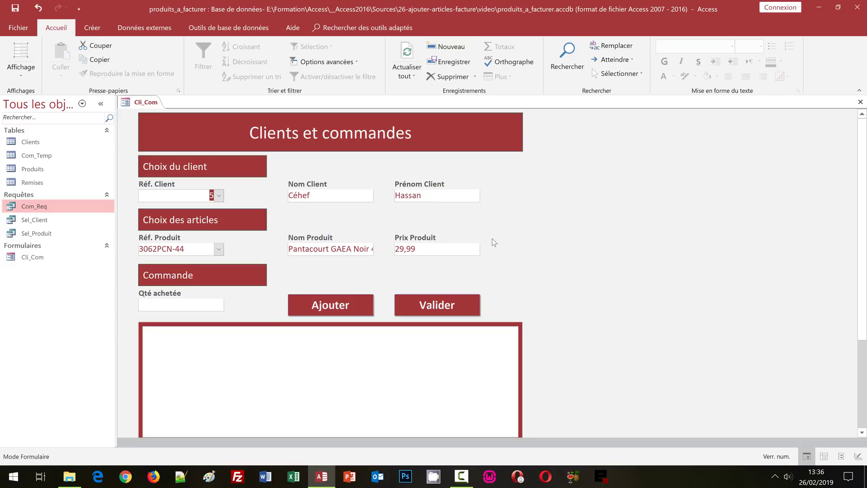
click(99, 30)
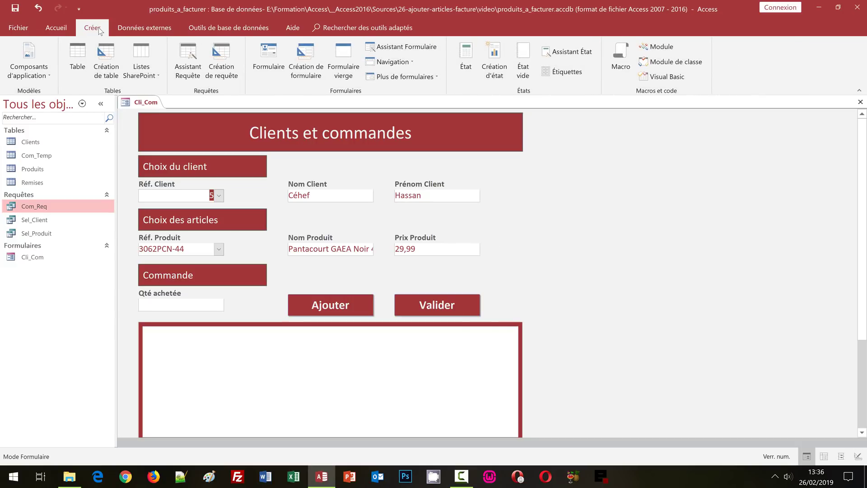
click(222, 67)
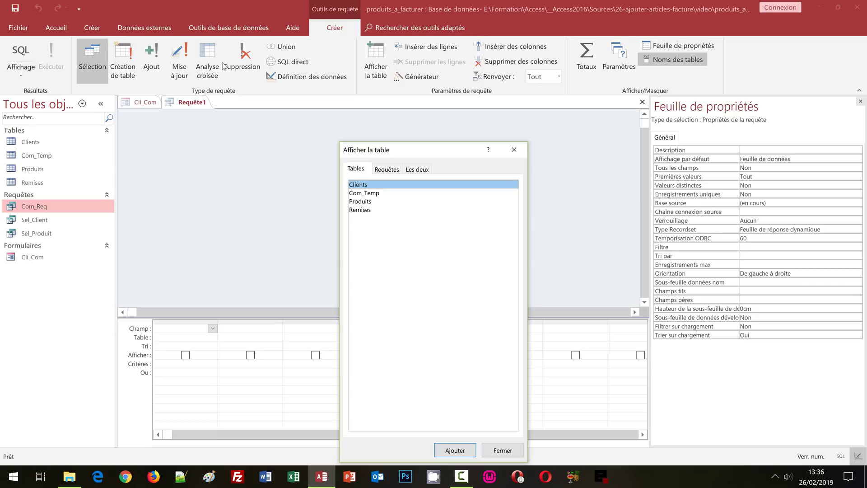
click(502, 452)
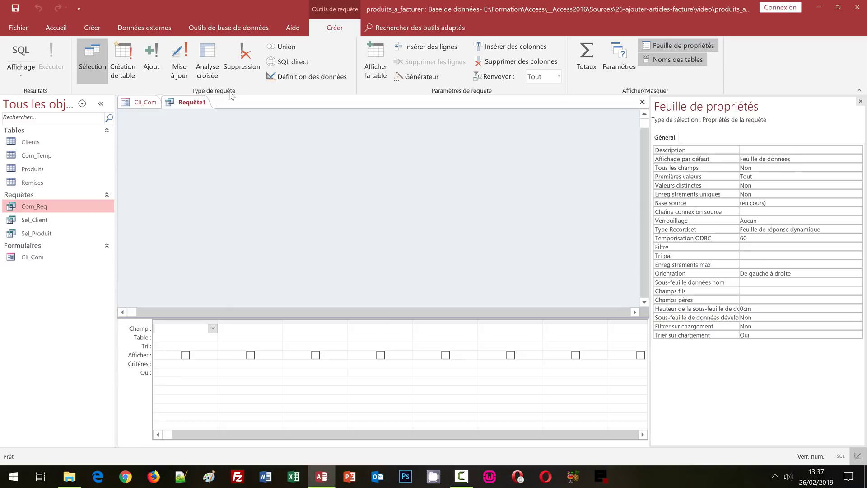
Convert the new query into an append query that targets the Com_Temp table in the current database
click(155, 65)
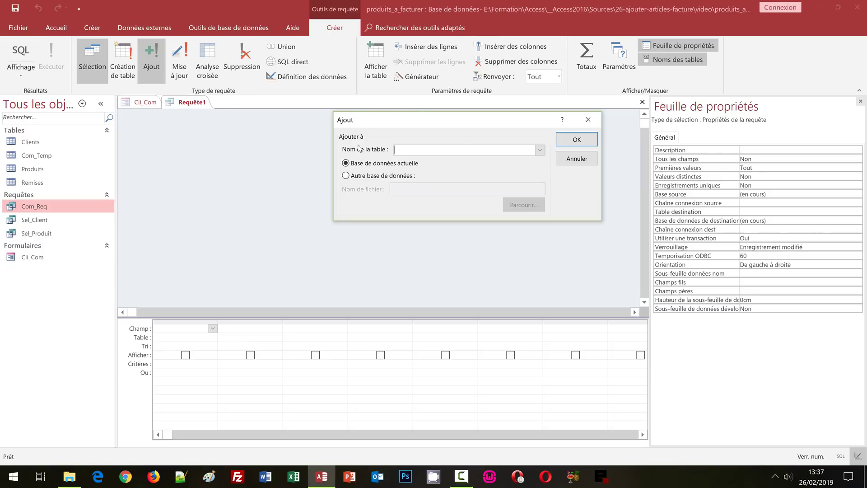
click(541, 150)
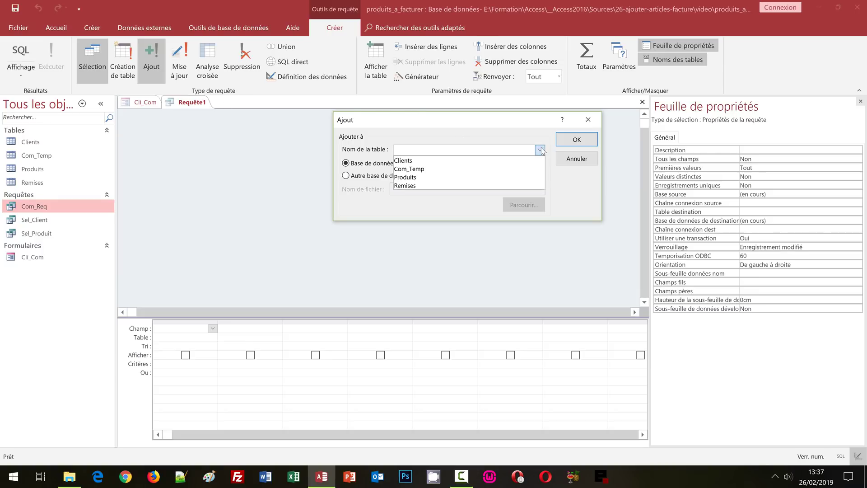
click(426, 170)
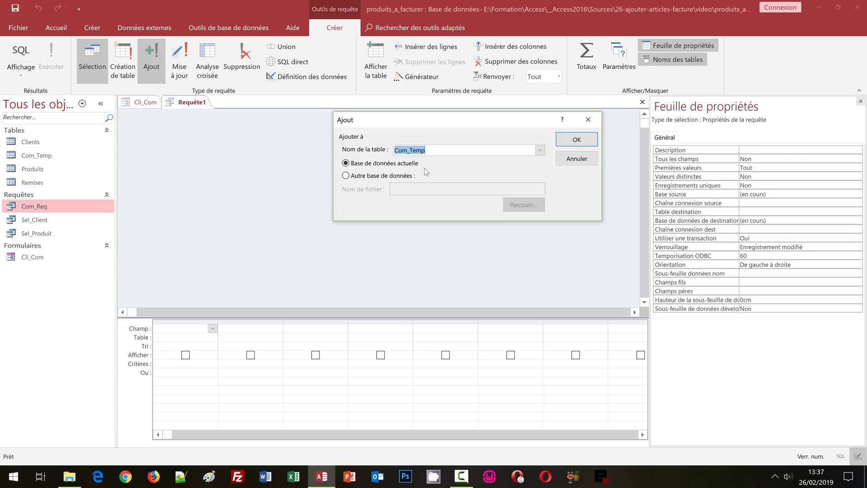
click(575, 141)
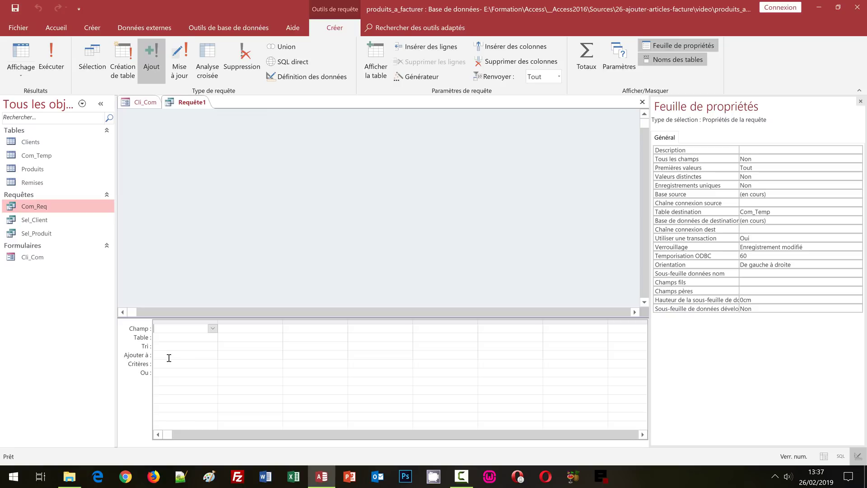
Set the append-to fields of the first four query columns to produit_ref, qte_achat, produit_nom and produit_prix
click(213, 355)
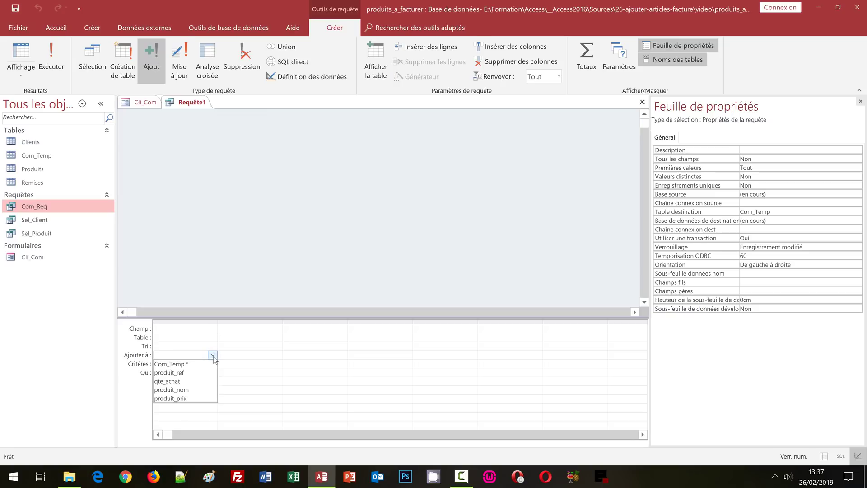
click(201, 372)
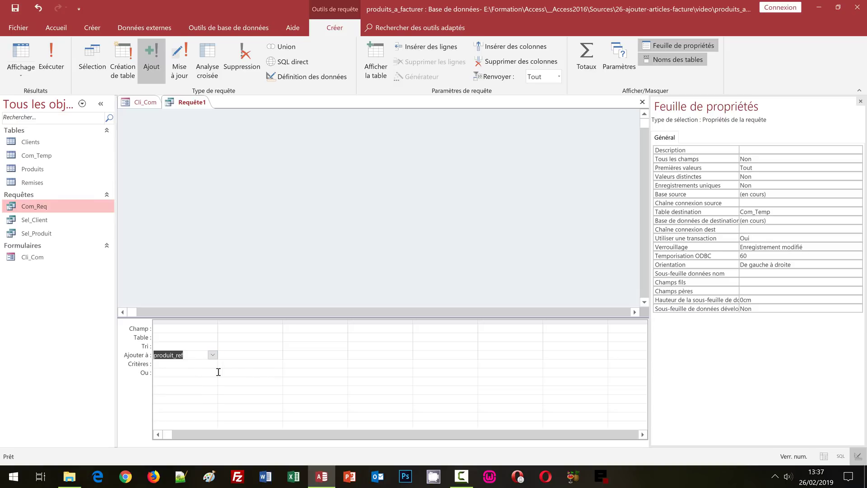
click(246, 355)
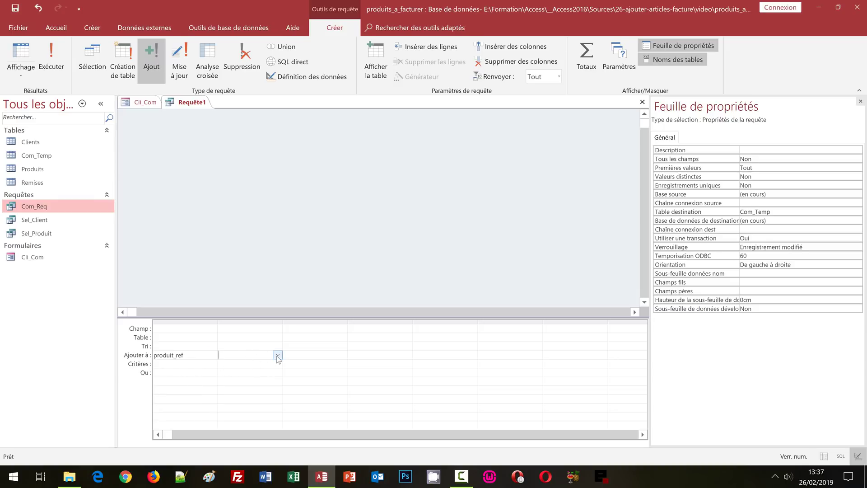
click(278, 355)
click(253, 381)
click(325, 354)
click(343, 355)
click(312, 390)
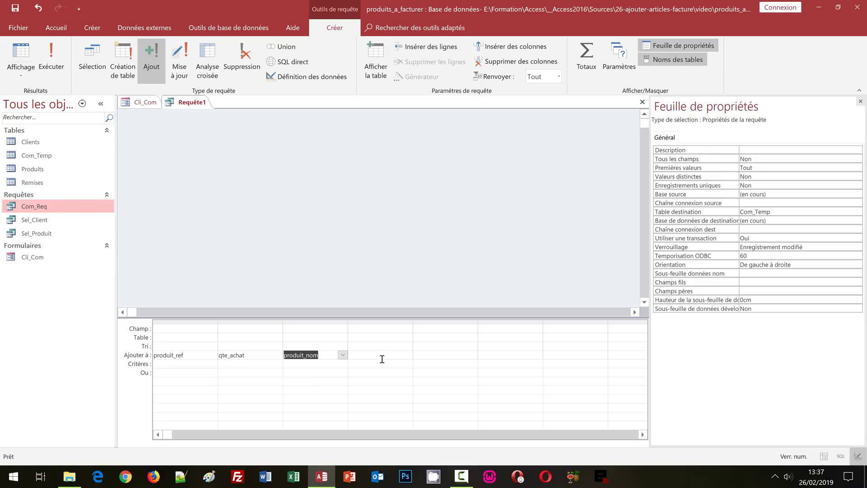
click(383, 359)
click(408, 355)
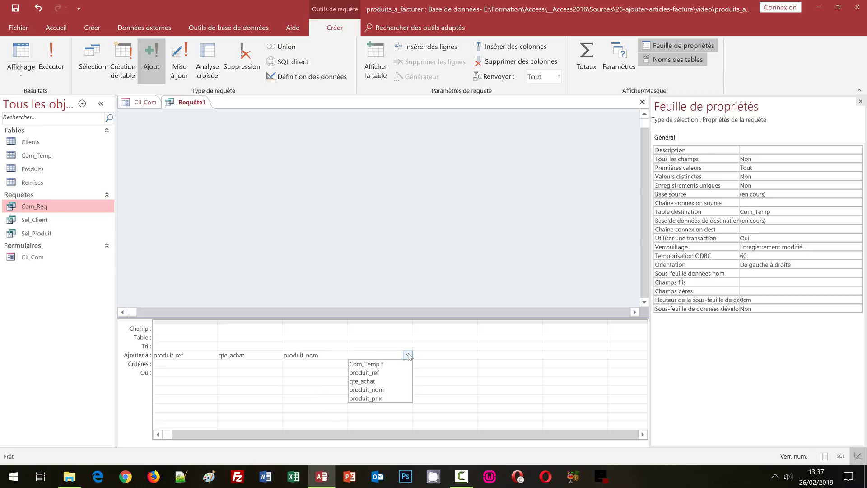
click(384, 399)
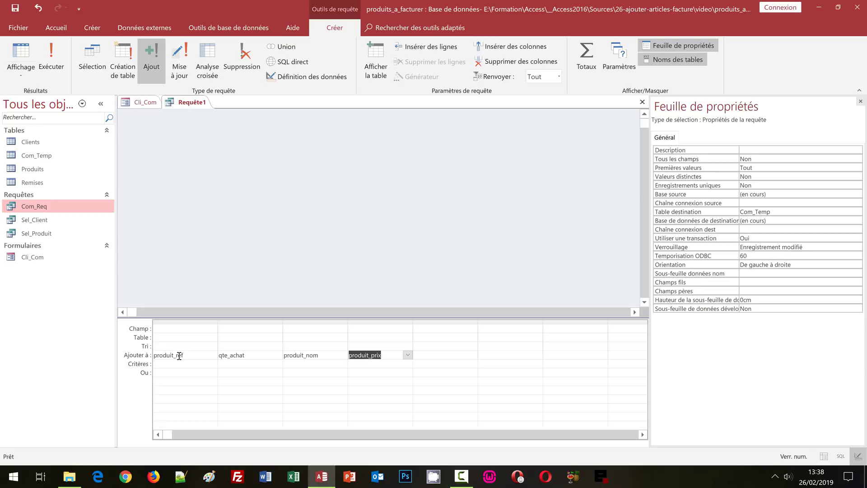
Build the source expression Formulaires![Cli_Com]![ref_prod] for the produit_ref column and fit the column width to it
click(169, 326)
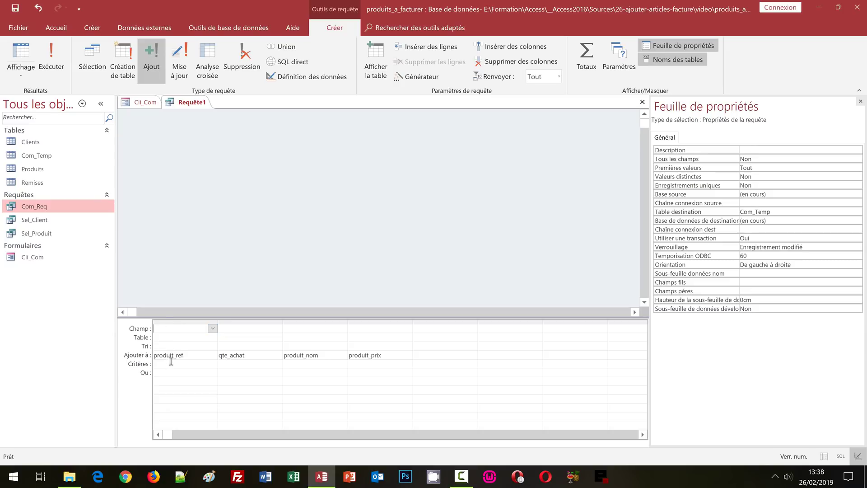
right_click(169, 329)
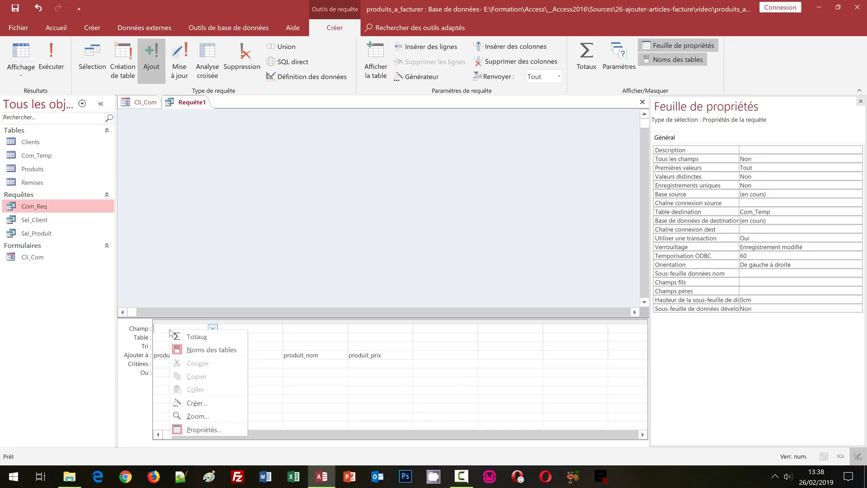
click(198, 403)
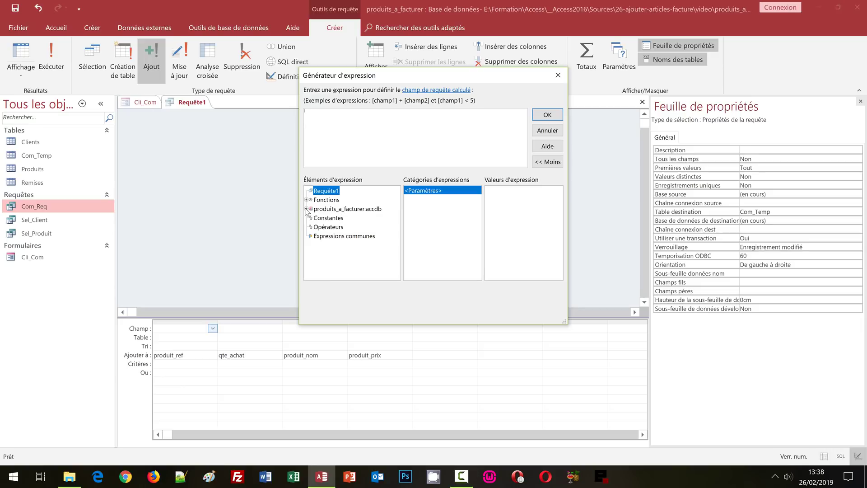
click(307, 209)
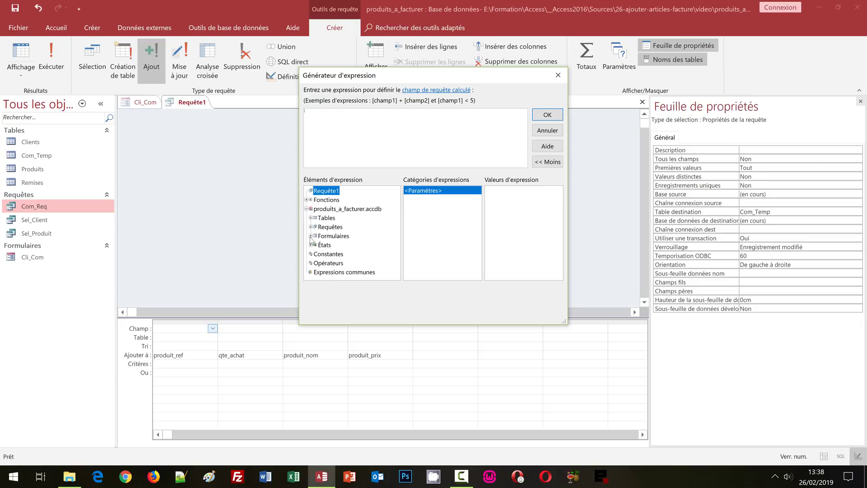
click(315, 254)
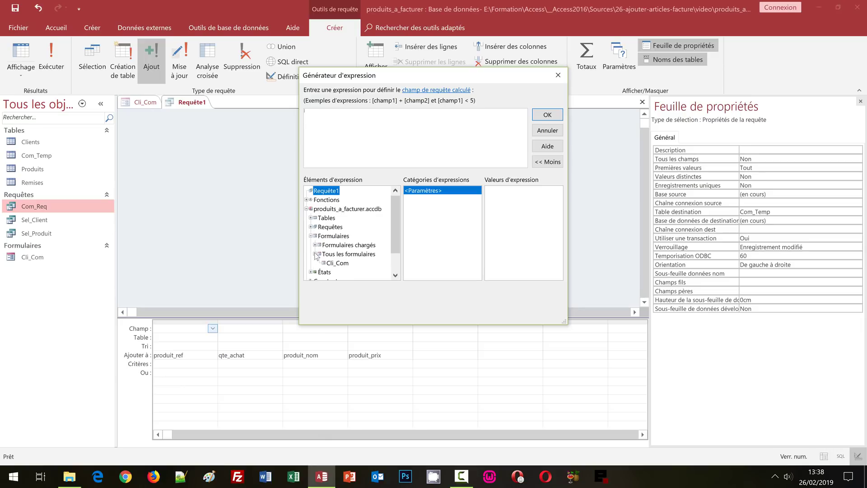
click(338, 263)
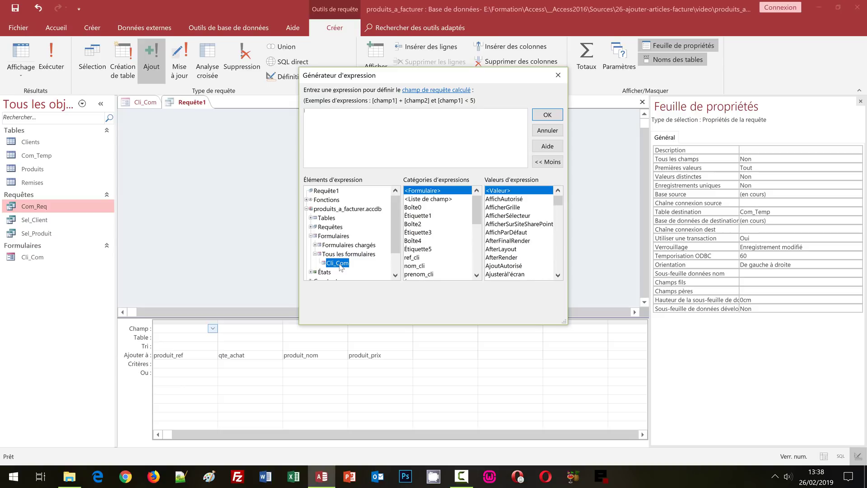
click(477, 255)
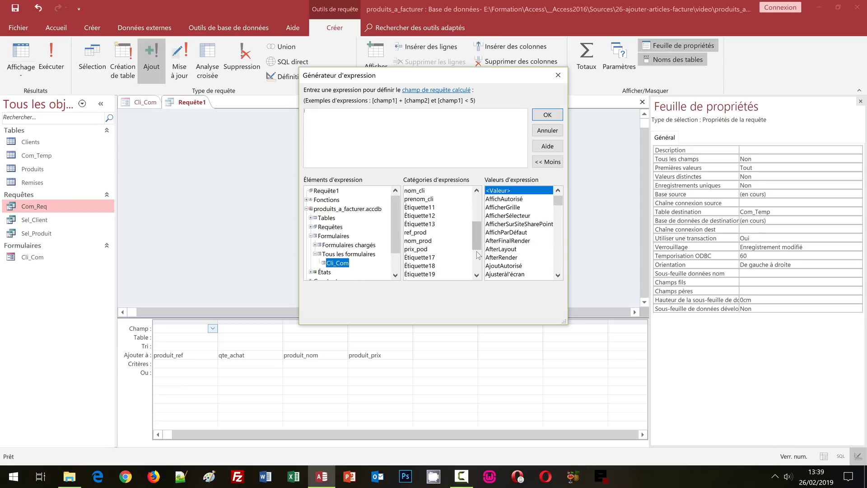
scroll(478, 255, down, 1)
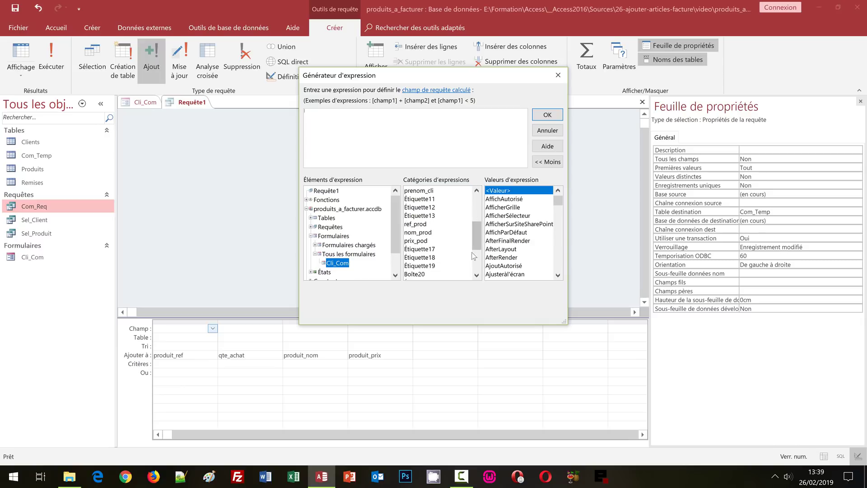
double_click(423, 225)
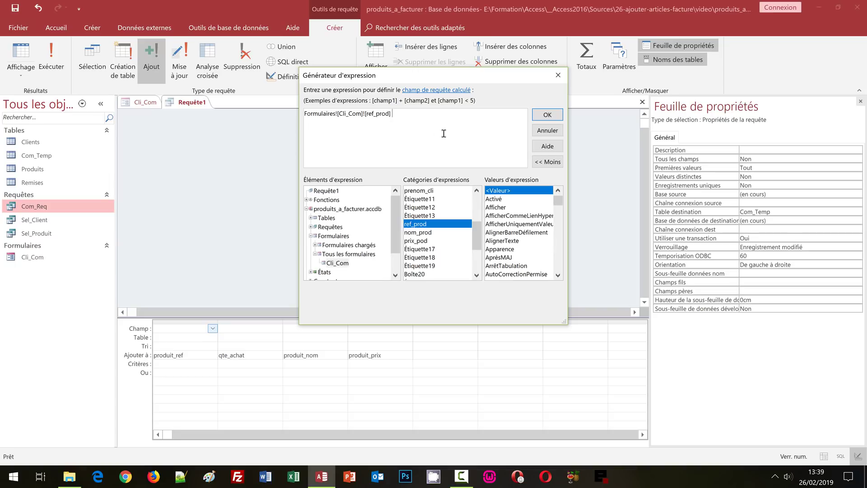
click(547, 114)
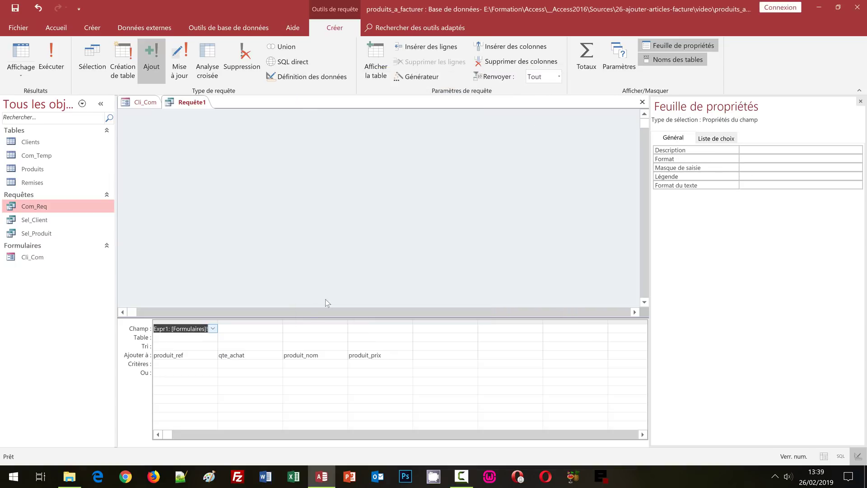
click(218, 323)
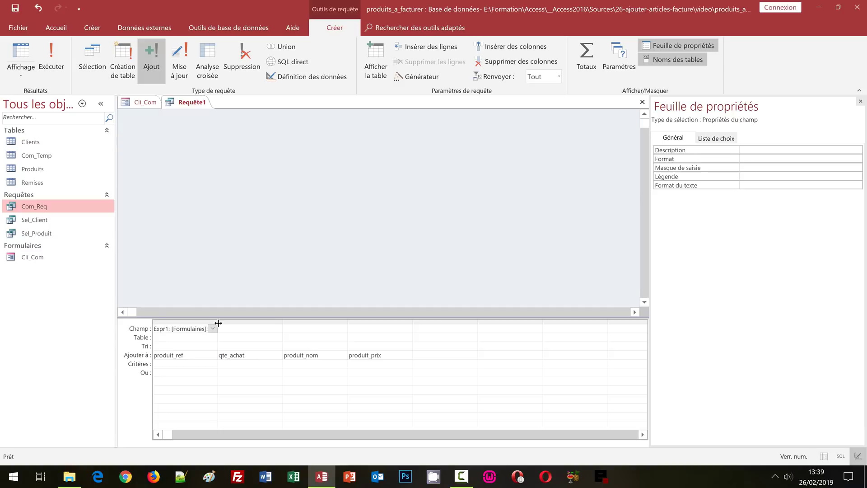
double_click(218, 323)
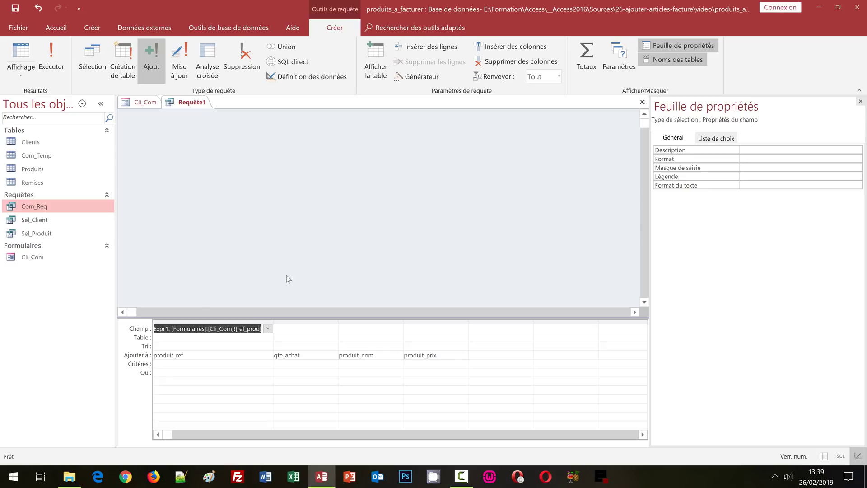
Build the source expression Formulaires![Cli_Com]![qte_achat] for the qte_achat column and widen the column to show it
right_click(297, 328)
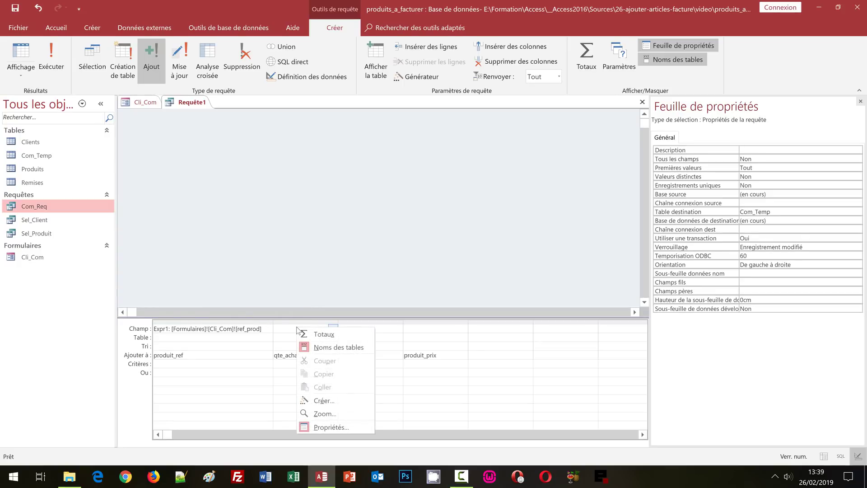
click(324, 401)
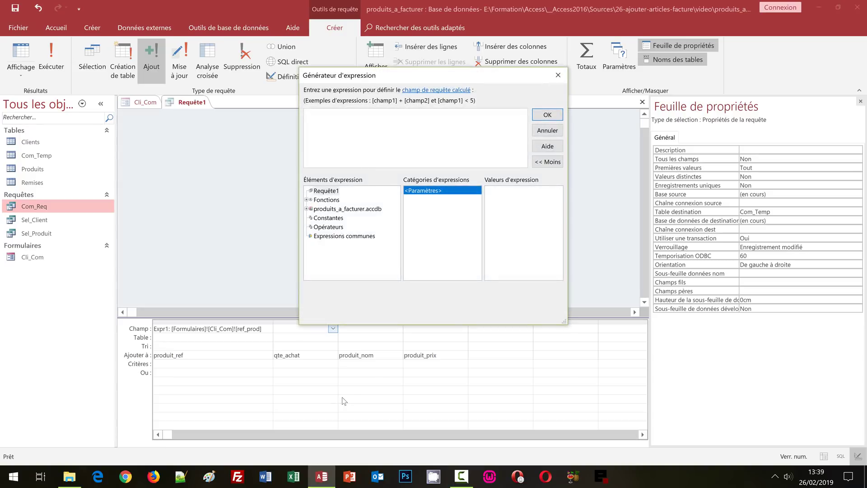
click(307, 209)
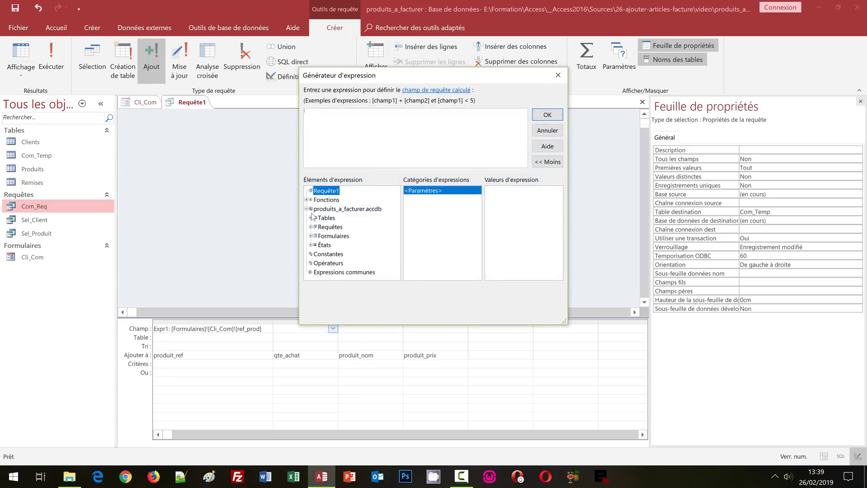
click(311, 235)
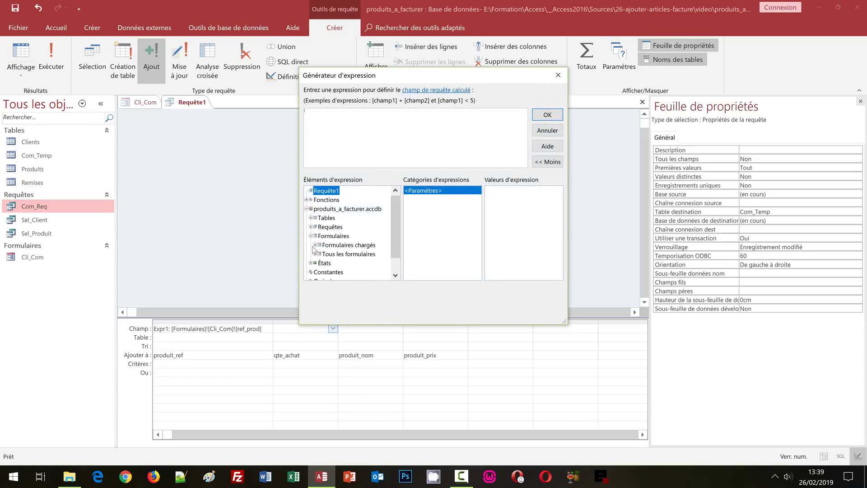
click(315, 254)
click(340, 265)
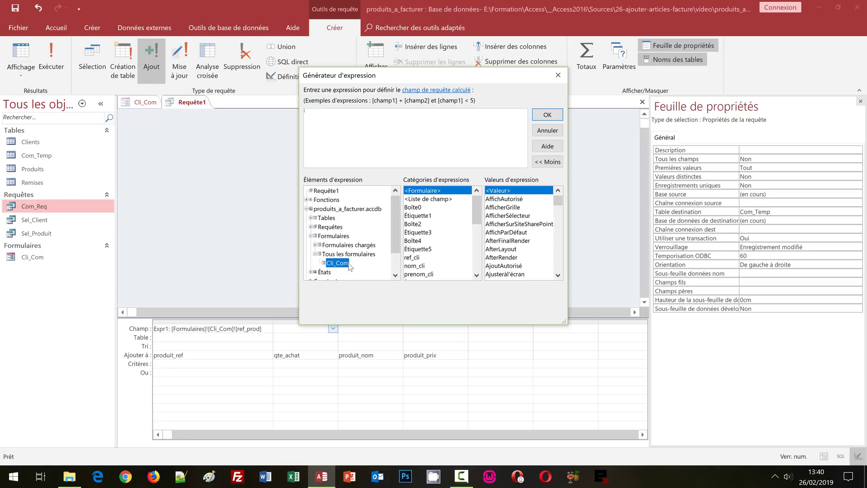
scroll(478, 262, down, 1)
scroll(479, 264, down, 3)
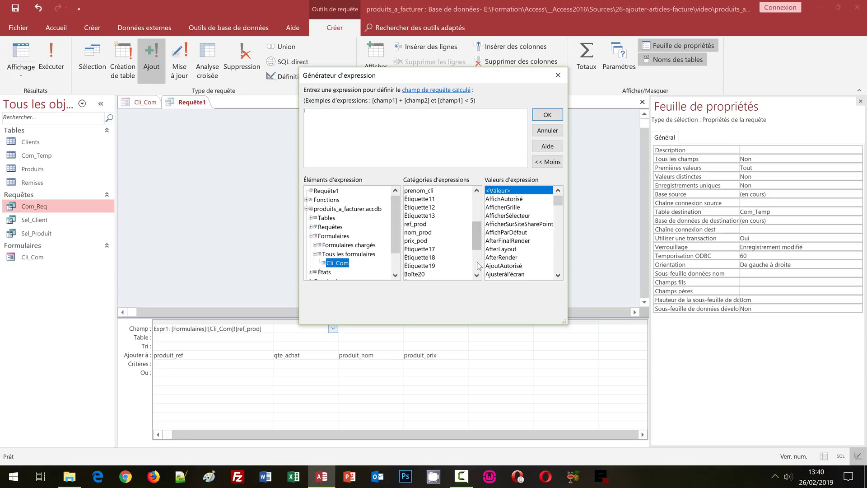
scroll(480, 266, down, 3)
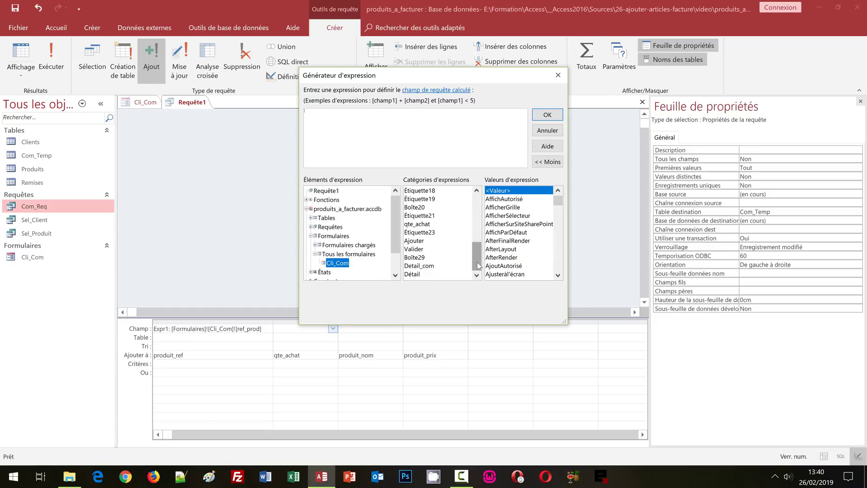
drag(476, 259, 477, 245)
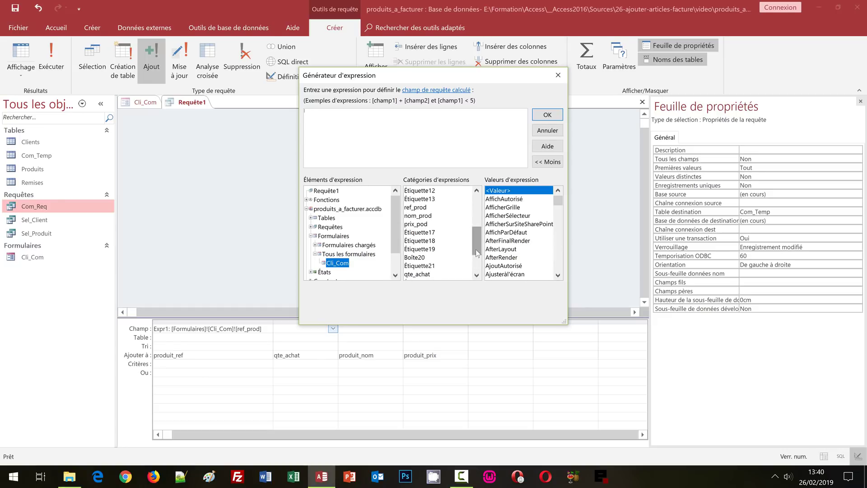
click(476, 275)
click(477, 275)
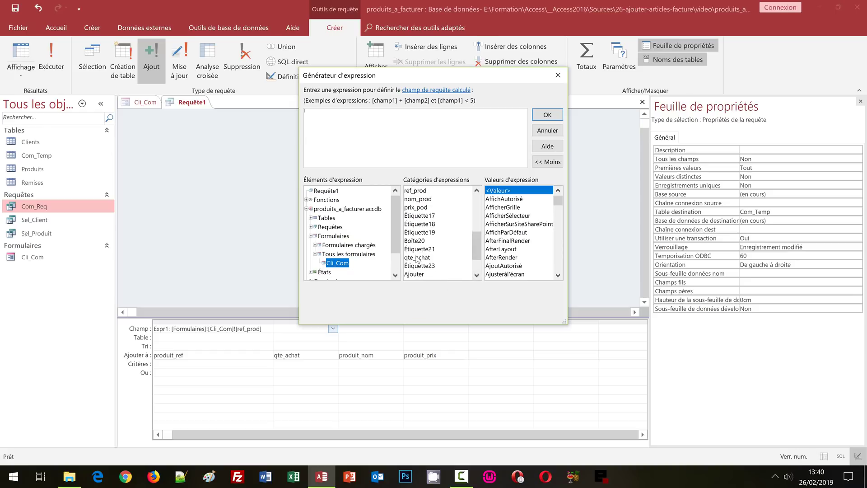
double_click(416, 258)
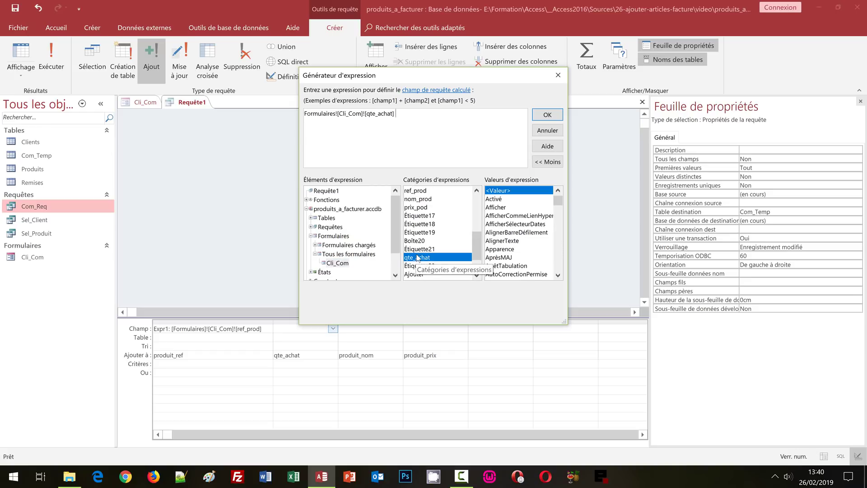
click(547, 115)
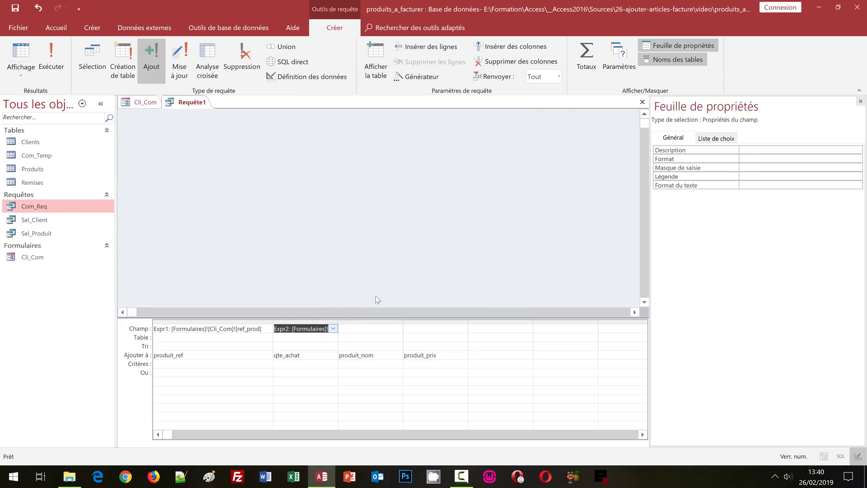
drag(338, 323, 397, 323)
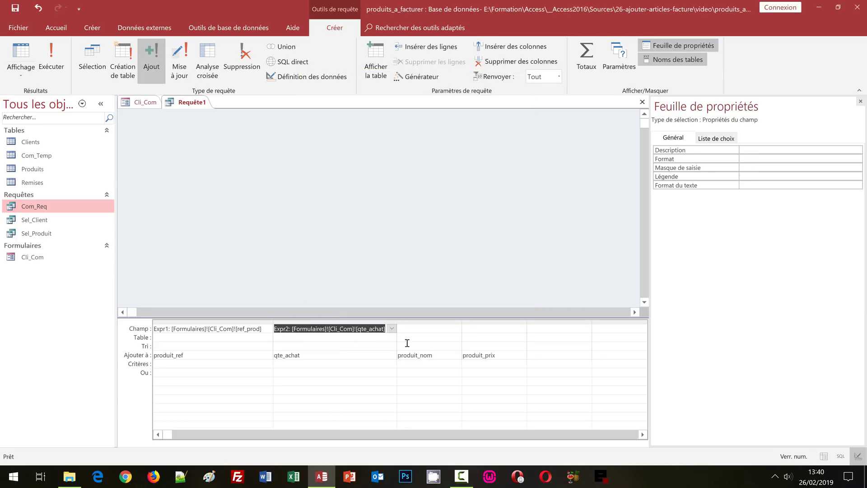
Build the source expression Formulaires![Cli_Com]![nom_prod] for the produit_nom column and fit the column width to it
click(410, 328)
right_click(409, 328)
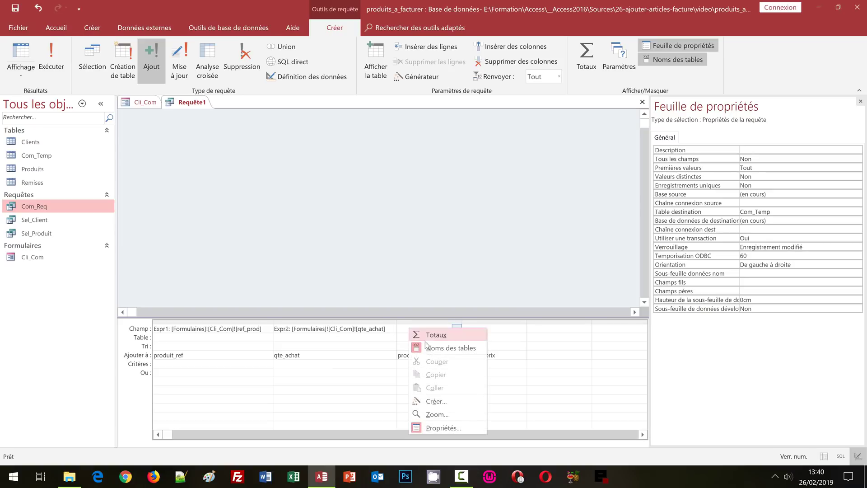
click(434, 401)
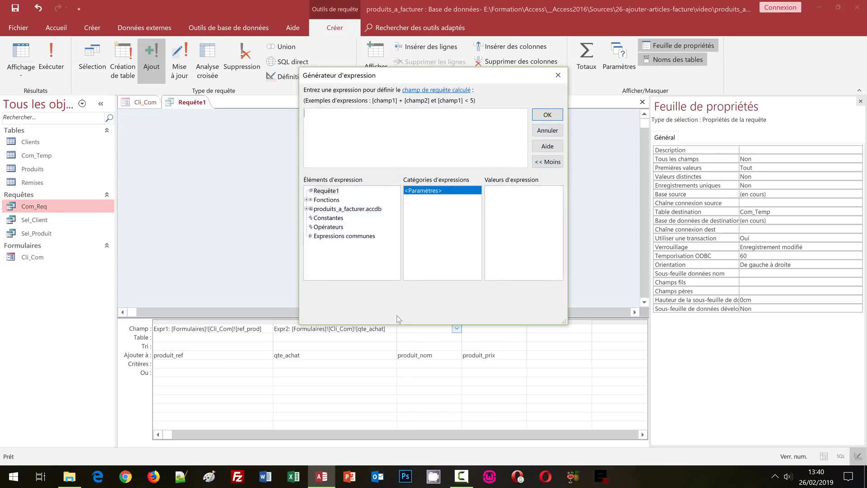
click(307, 209)
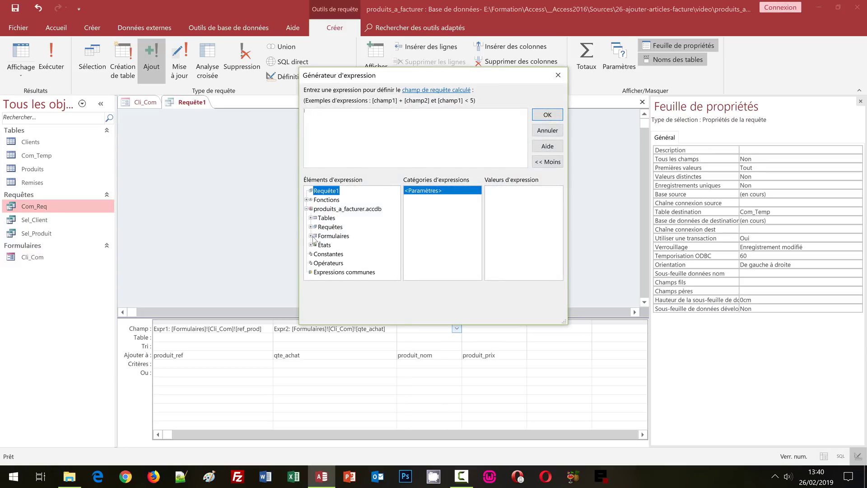
click(311, 235)
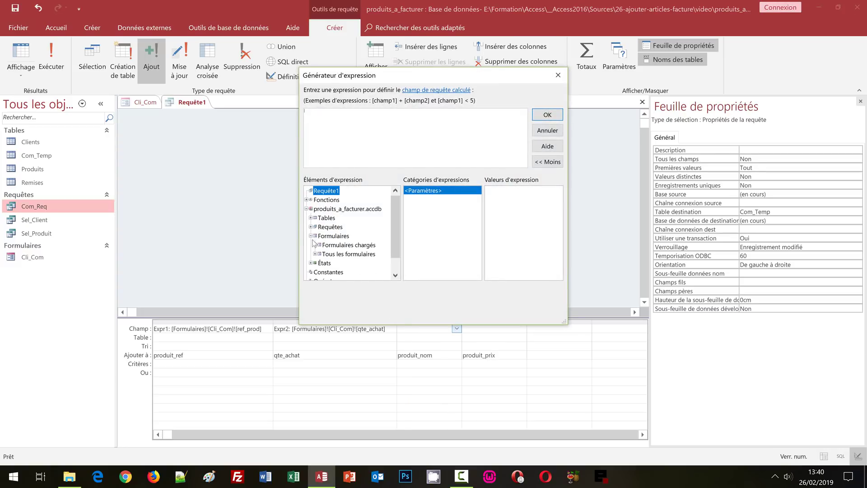
click(315, 254)
click(337, 263)
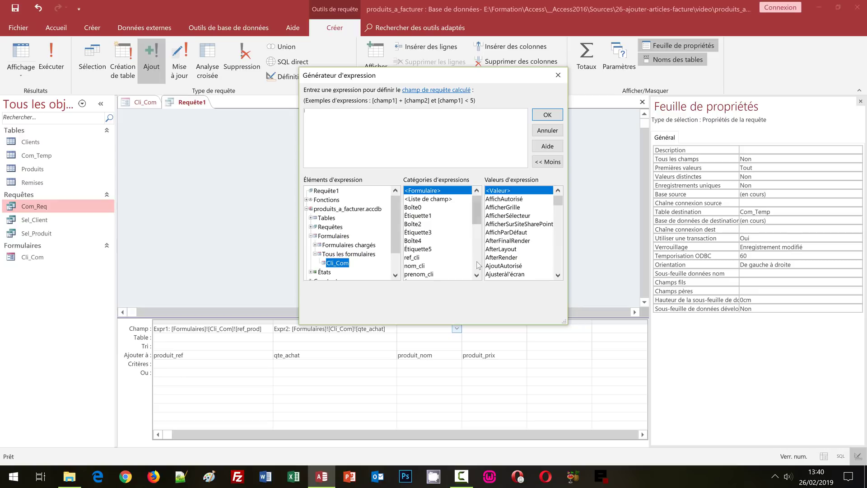
click(477, 258)
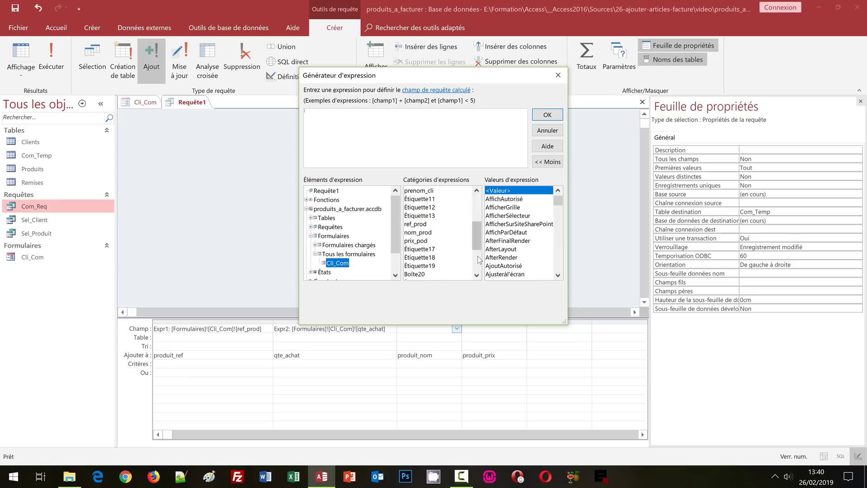
double_click(428, 233)
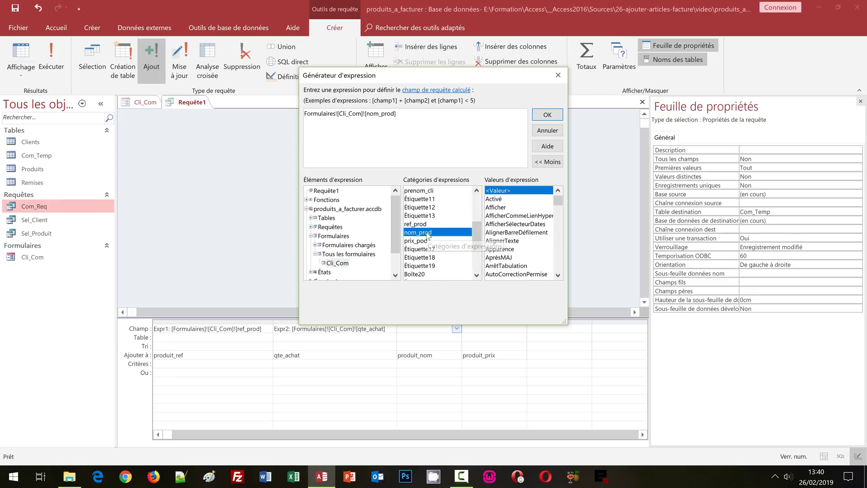
click(548, 115)
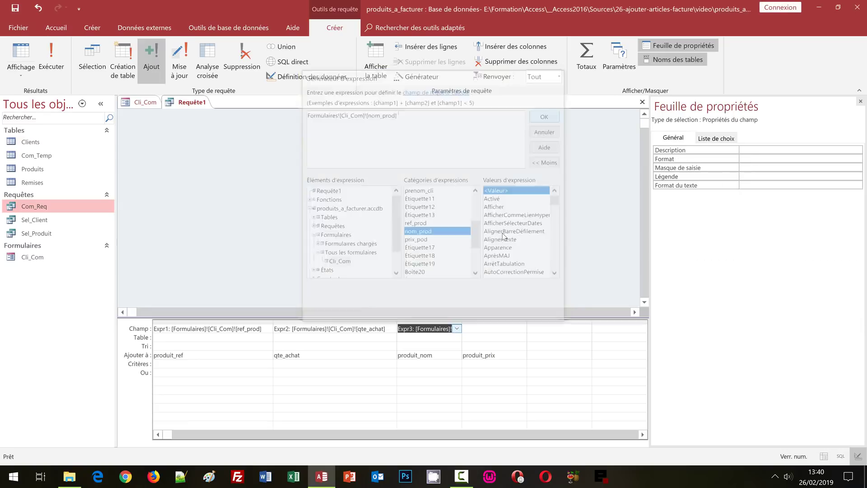
double_click(462, 320)
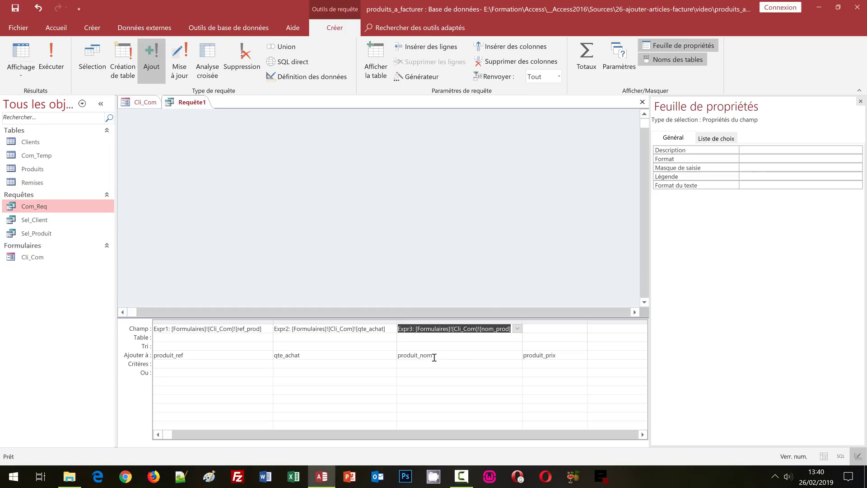
Build the source expression Formulaires![Cli_Com]![prix_pod] for the produit_prix column and fit the column width to it
right_click(537, 332)
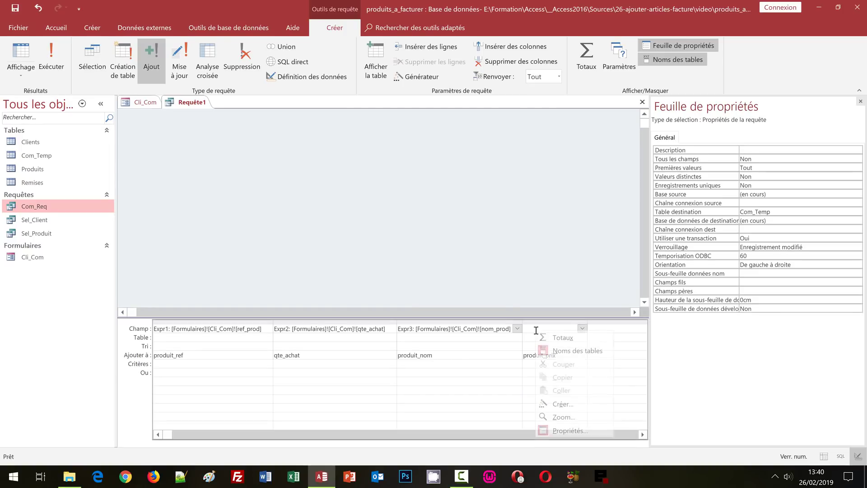
click(563, 405)
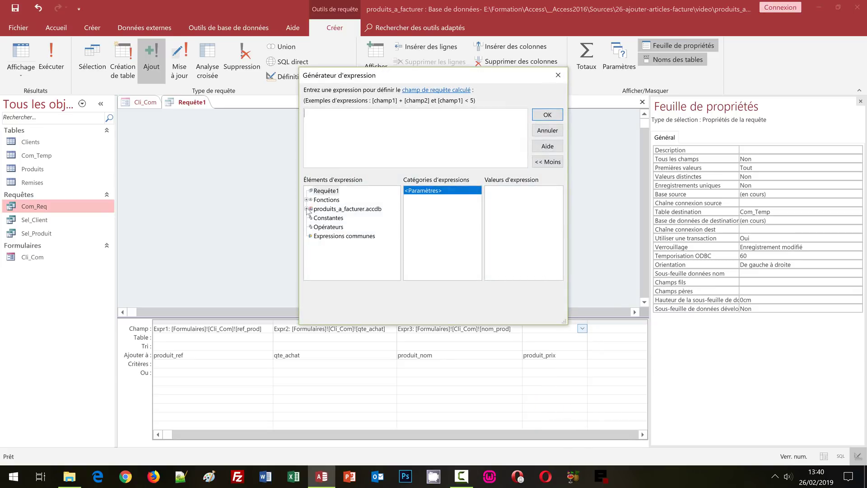
click(311, 236)
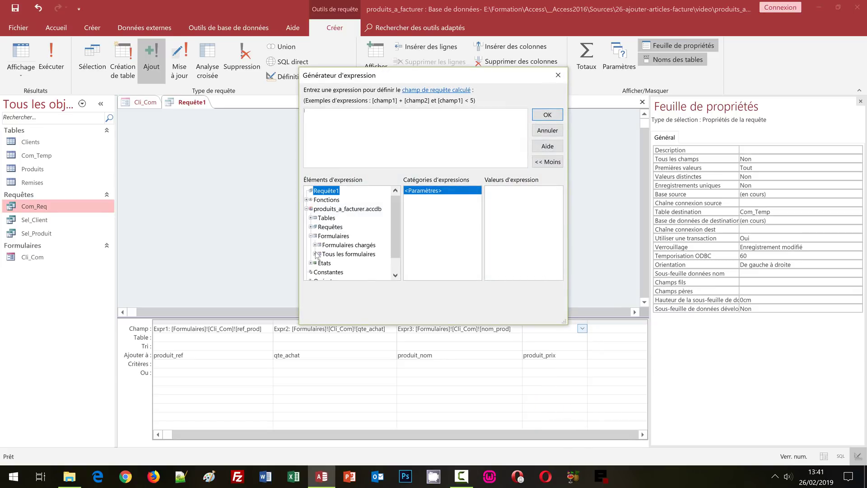
click(316, 254)
click(338, 263)
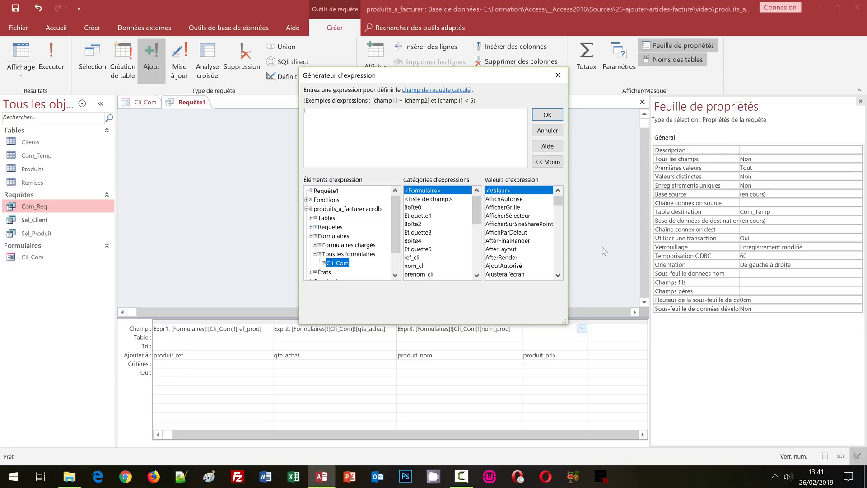
click(478, 267)
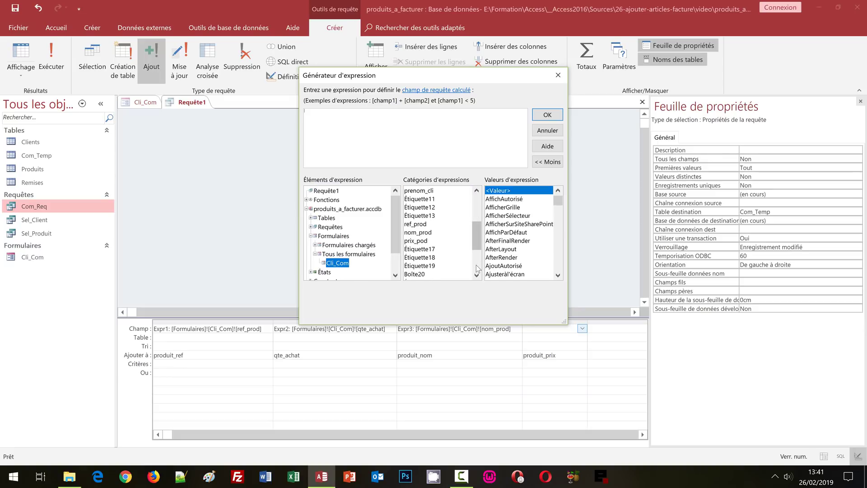
double_click(414, 243)
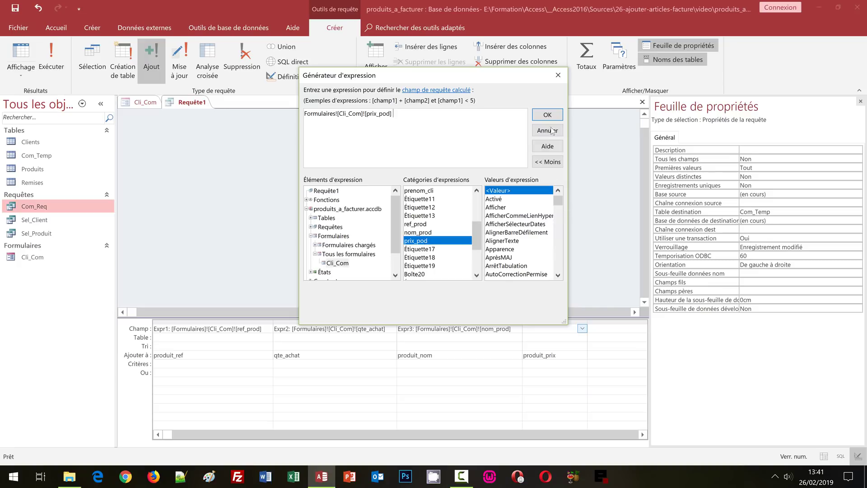
click(549, 116)
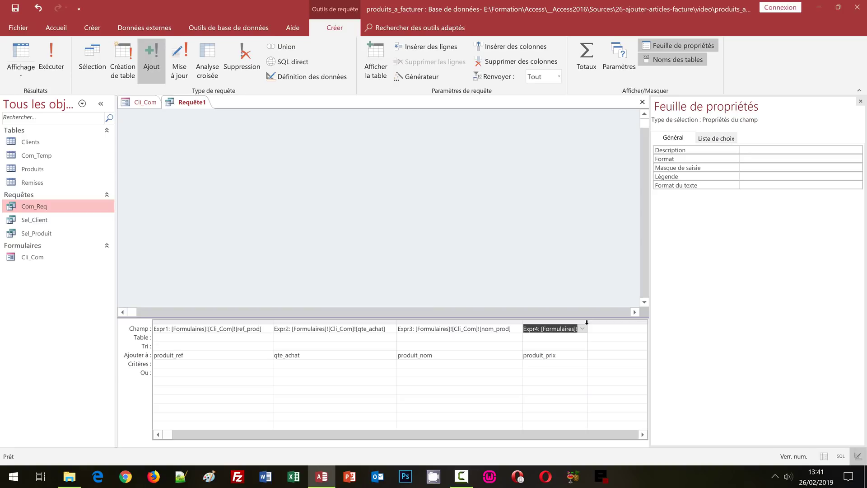
double_click(587, 322)
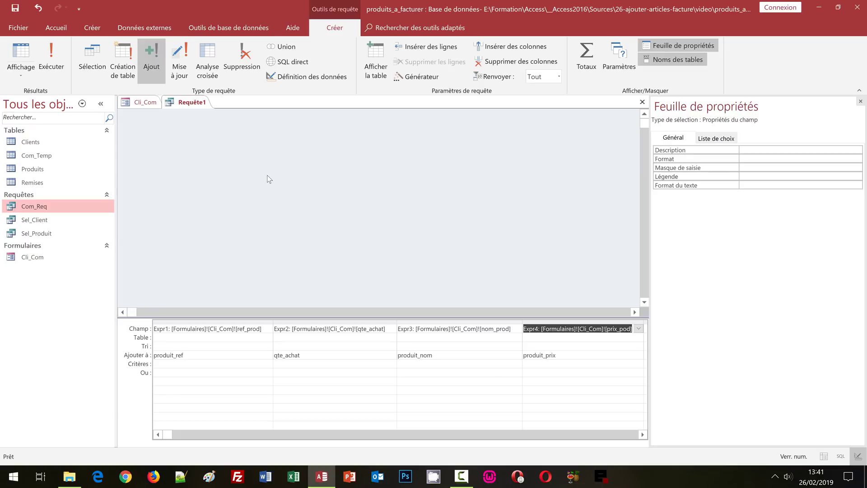
Save the append query as Com_Ajout and close it
key(ctrl+s)
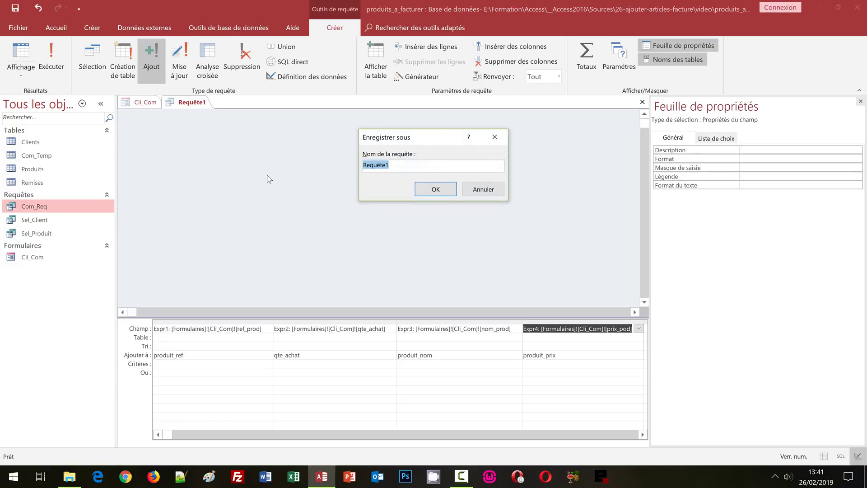
text(Com_Ajout)
click(432, 192)
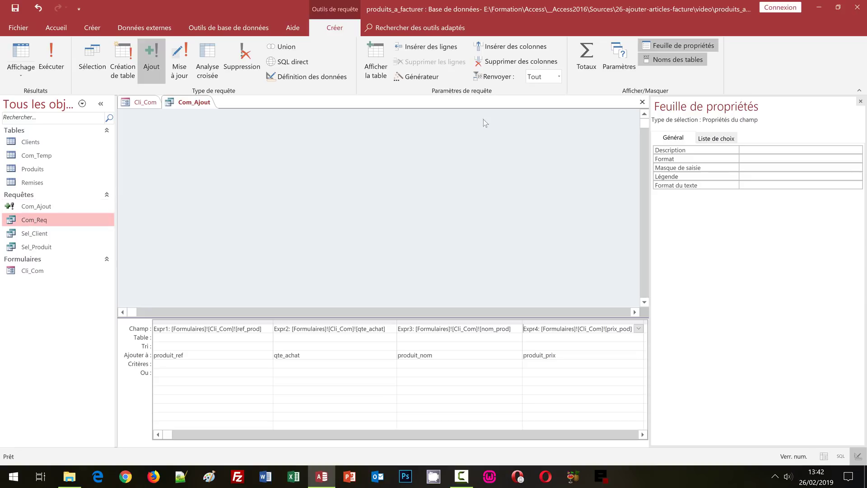
click(642, 102)
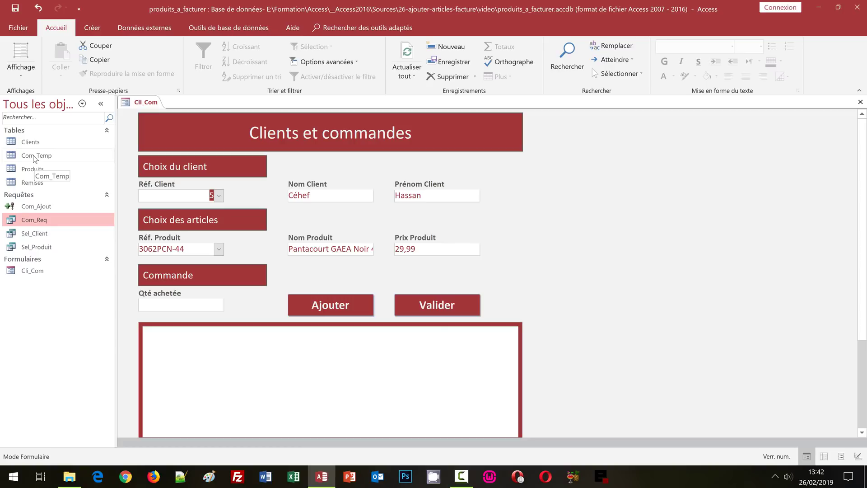
Switch the Cli_Com form to design view and set the Detail_com subform's source object to Requête.Com_Req
click(26, 72)
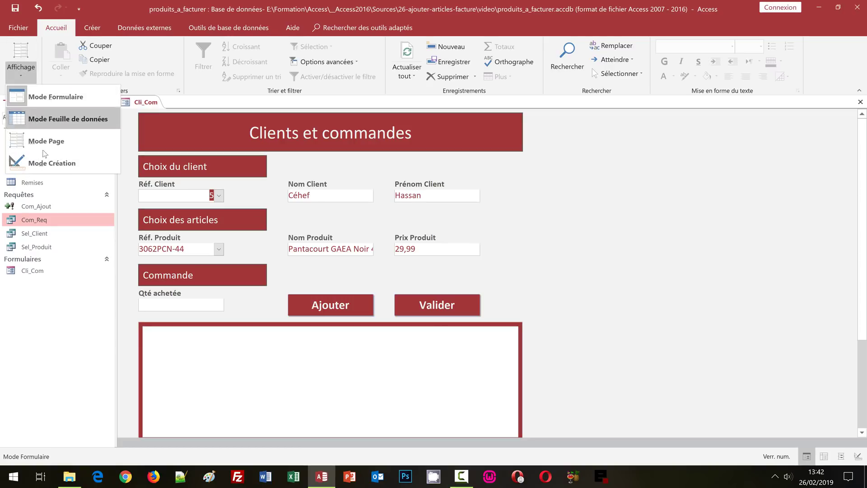
click(50, 163)
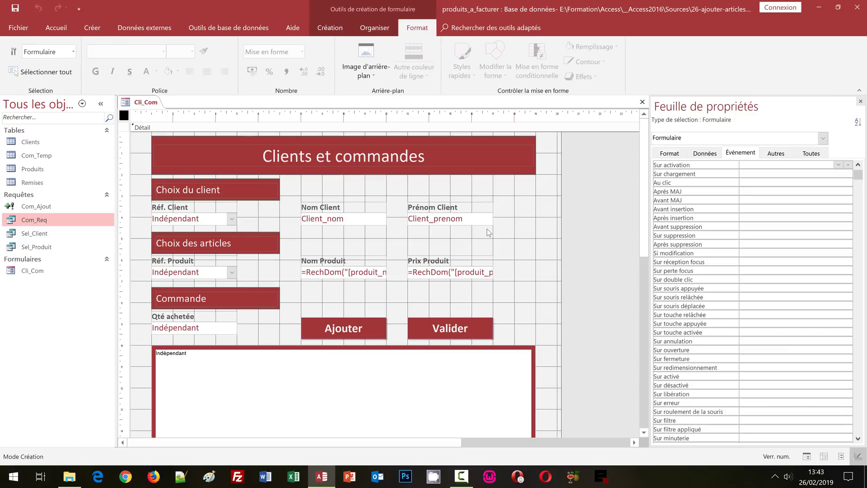
click(263, 369)
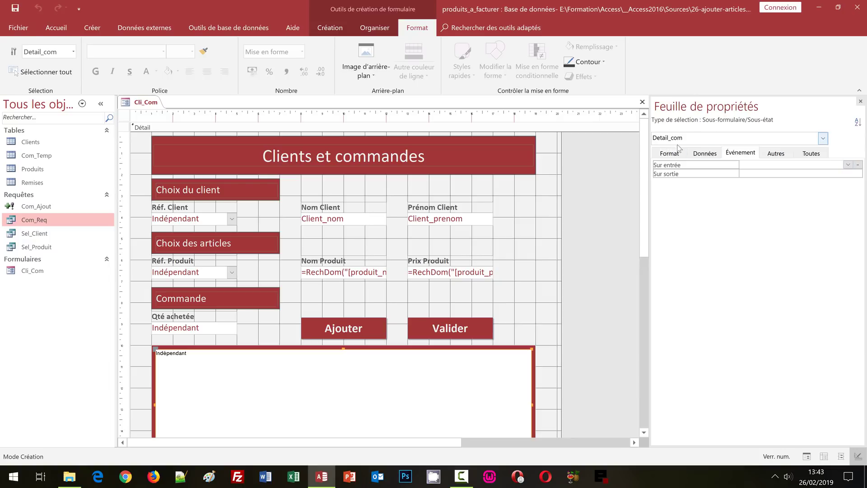
click(705, 154)
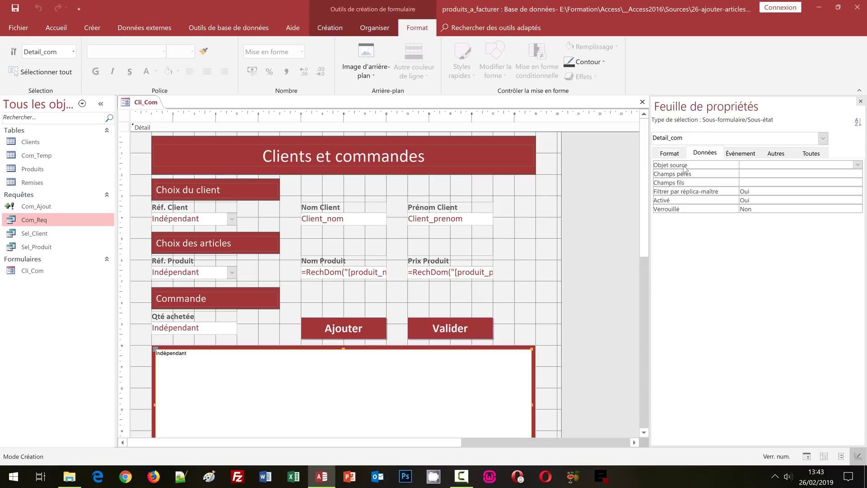
click(857, 166)
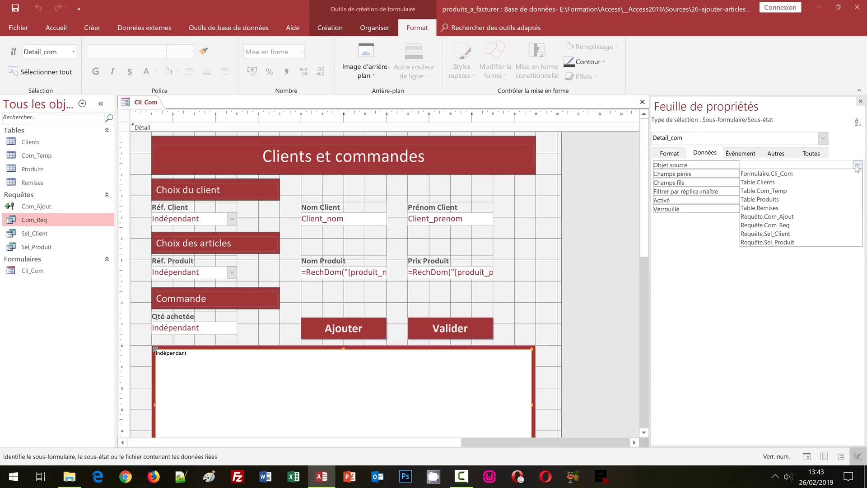
click(783, 226)
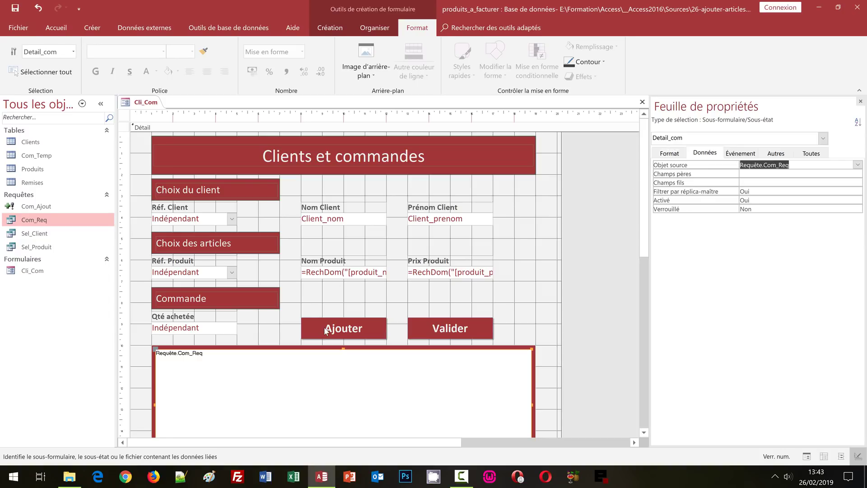
Open the macro builder for the Ajouter button's Au clic event
click(343, 300)
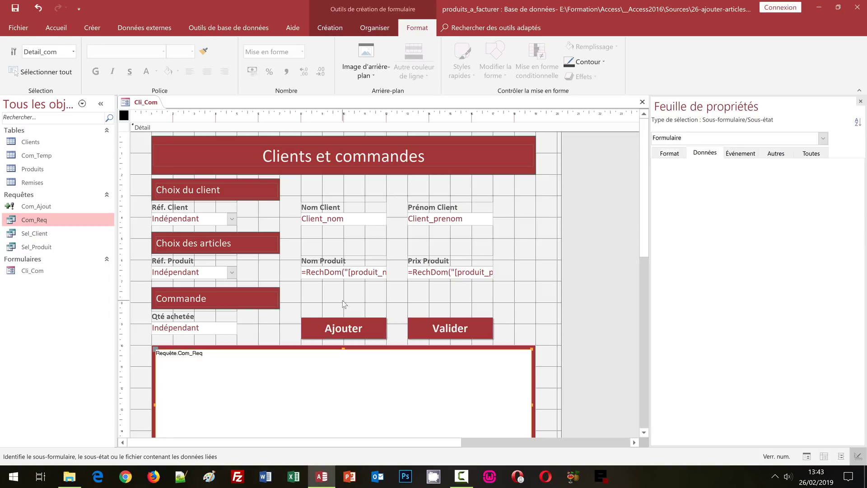
click(345, 323)
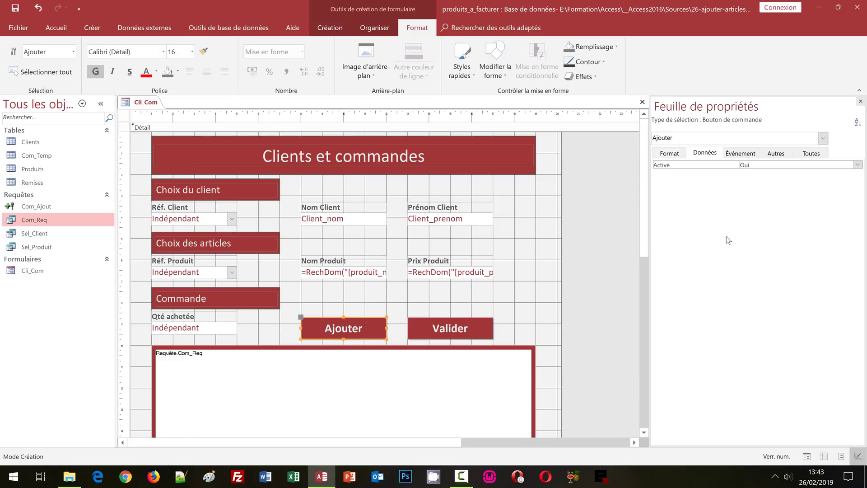
click(750, 153)
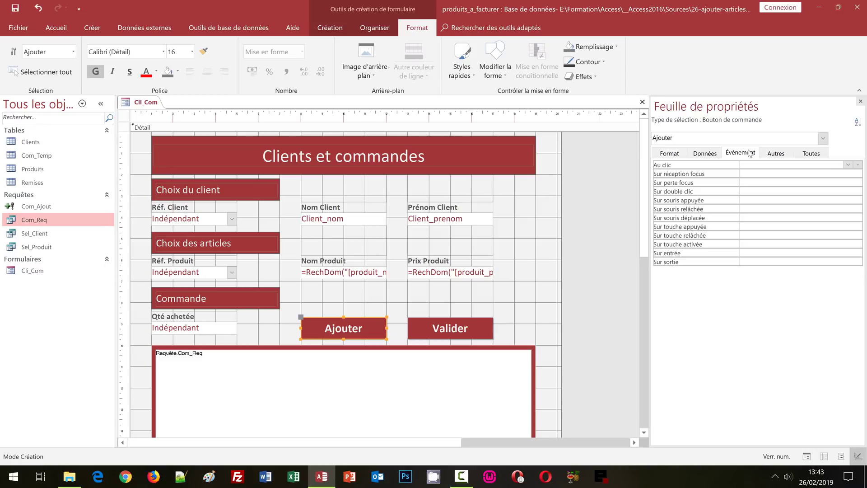
click(859, 166)
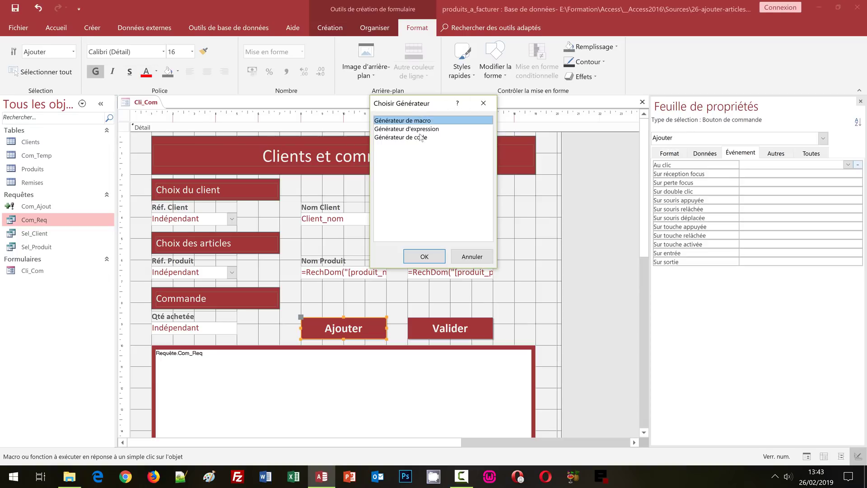
click(424, 256)
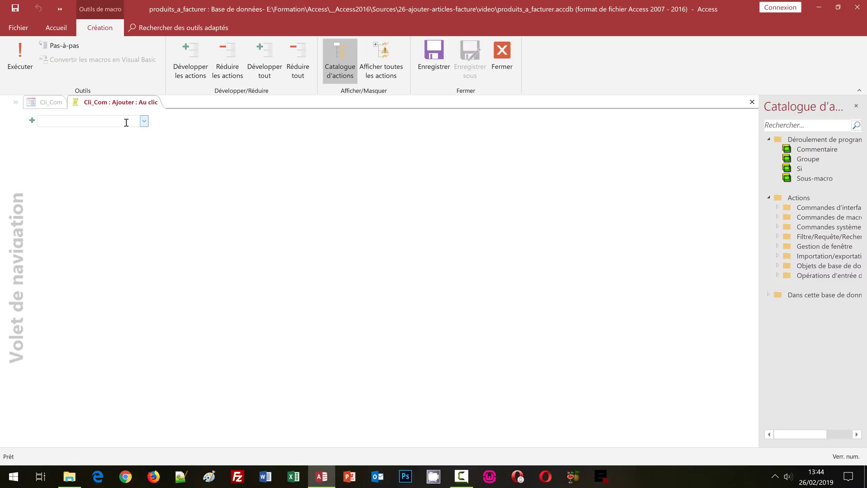
Show all macro actions and add an Avertissements action with active warnings set to Non
click(381, 76)
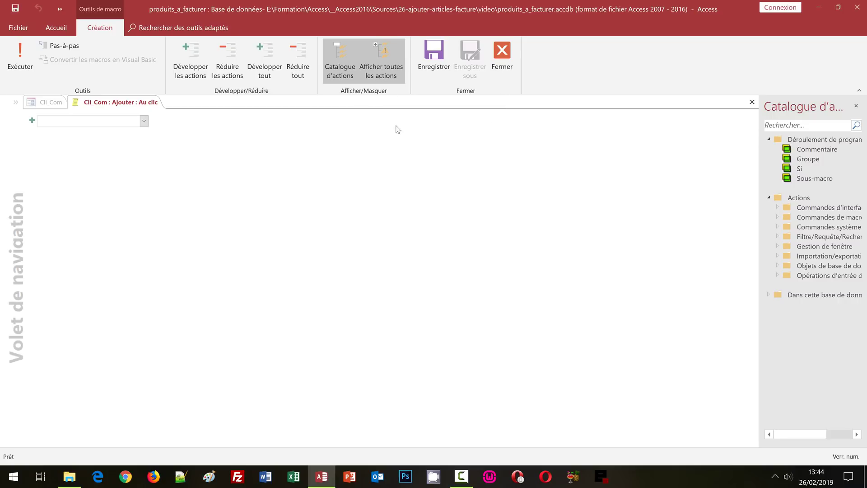
click(144, 122)
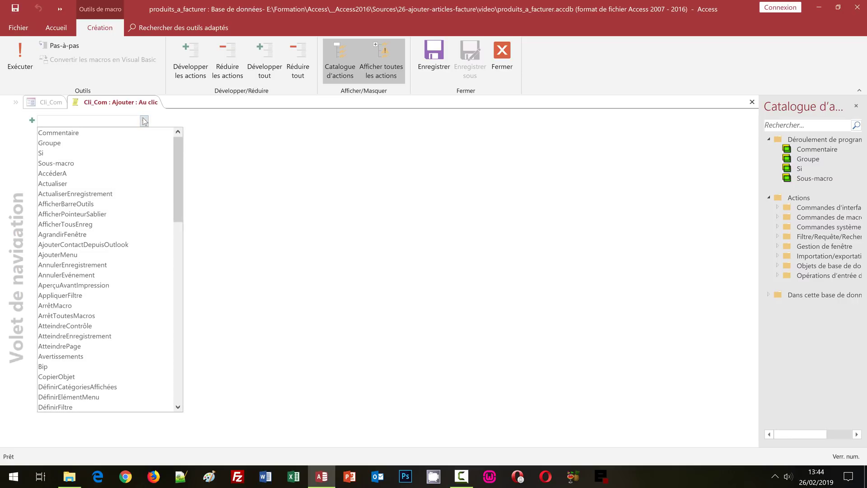
click(84, 360)
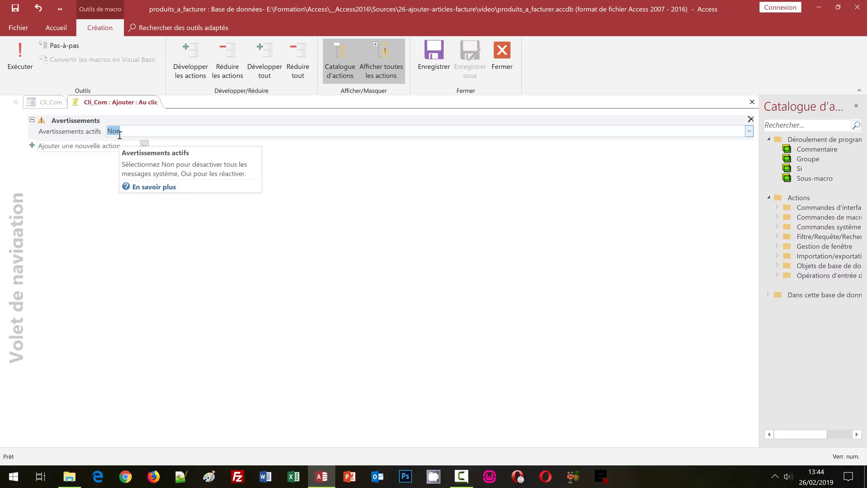
Add an OuvrirRequête action that runs the Com_Ajout query with the data mode set to Lecture seule
click(144, 146)
click(179, 340)
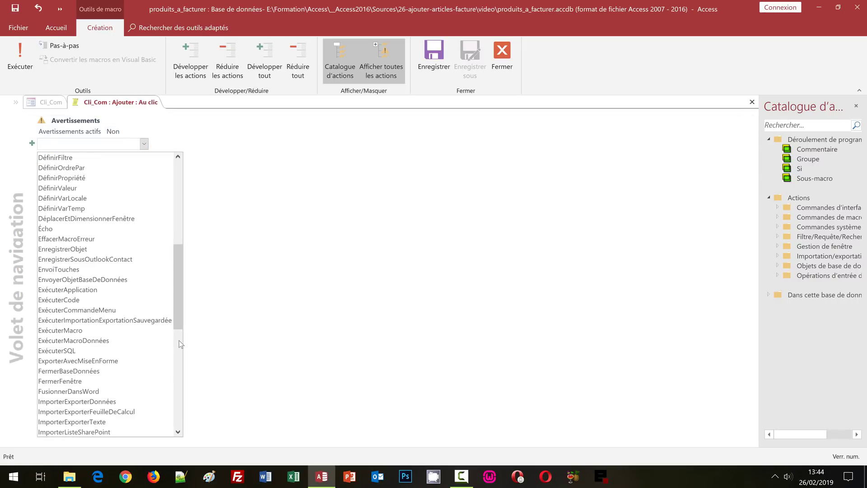
click(174, 353)
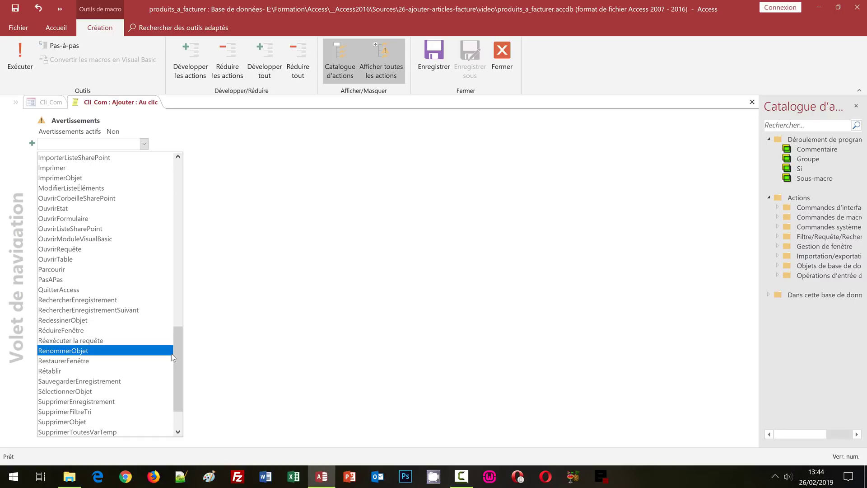
click(77, 249)
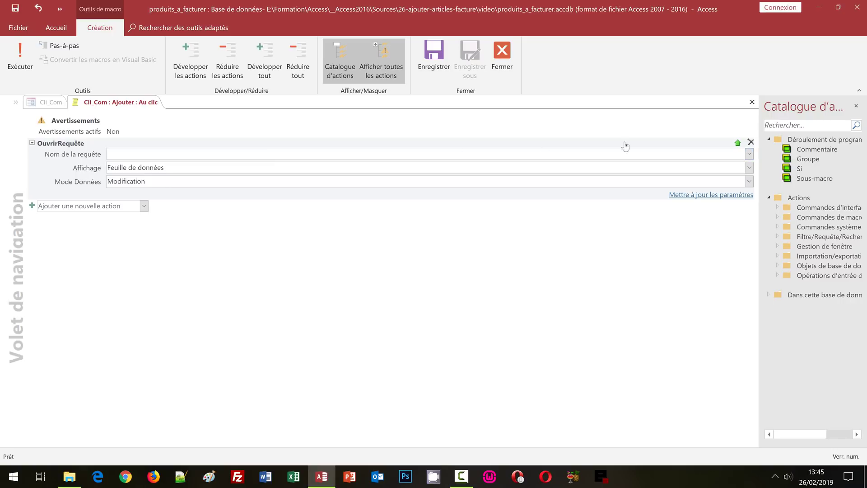
click(749, 155)
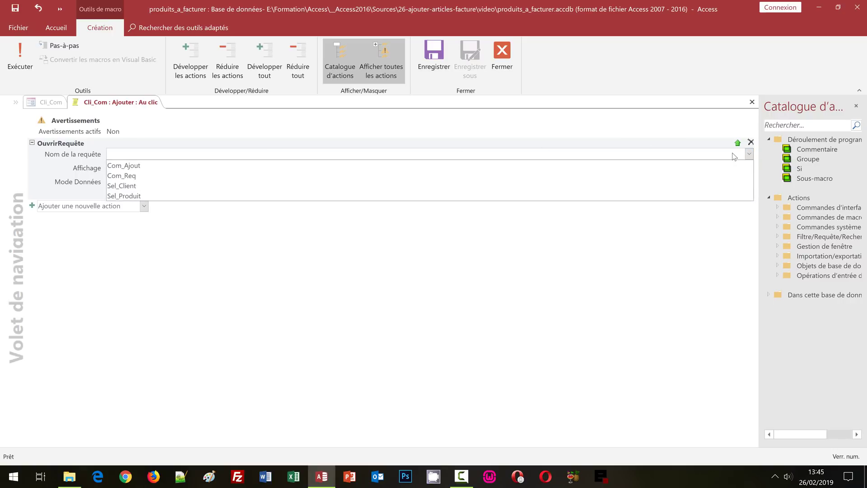
click(132, 167)
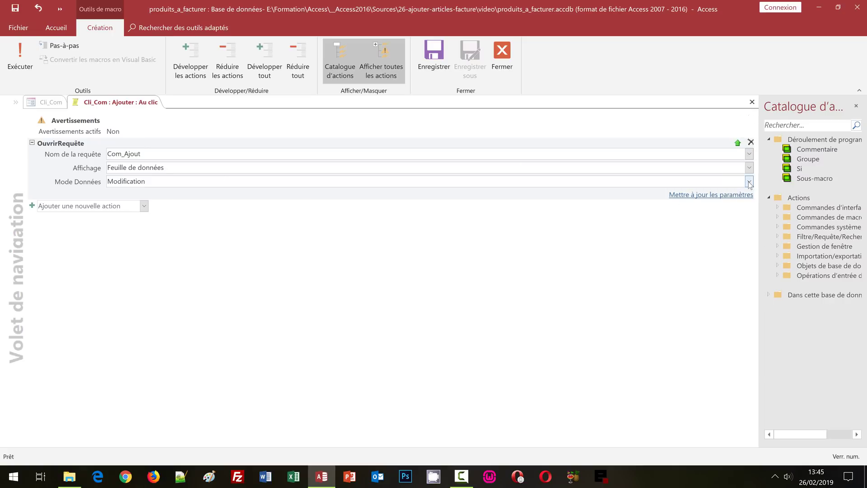
click(749, 182)
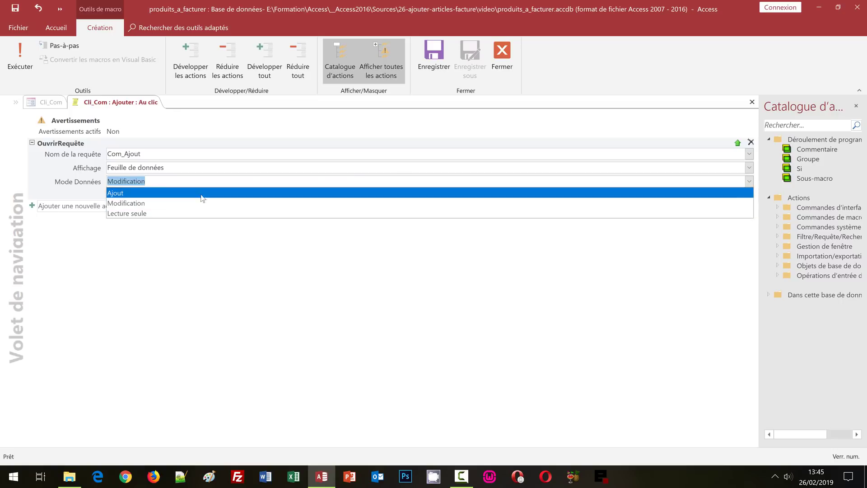
click(159, 215)
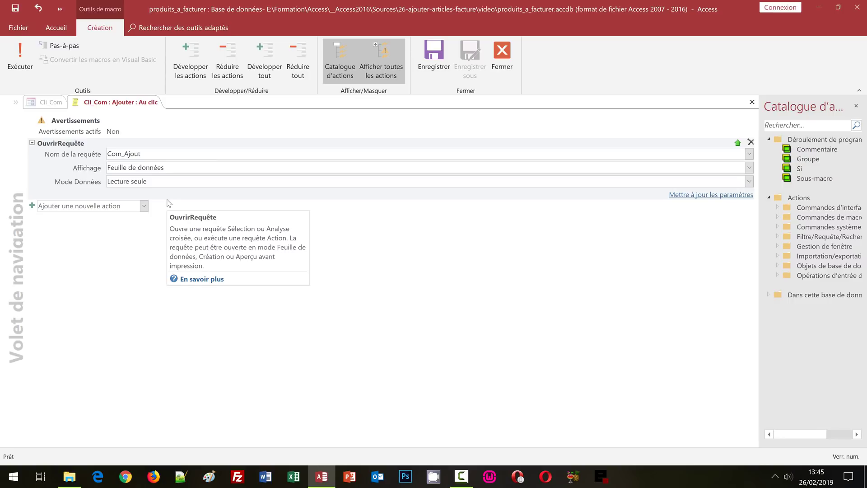
Add an AfficherTousEnreg action after the query action, then save and close the macro
click(145, 207)
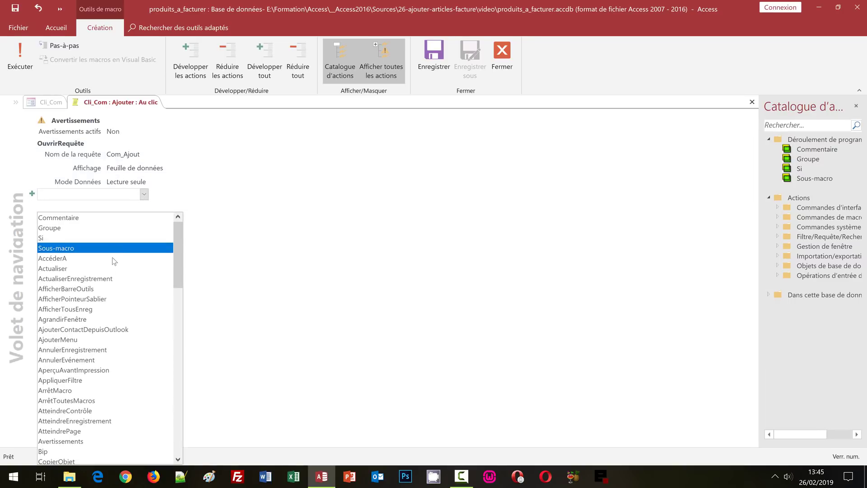
click(102, 310)
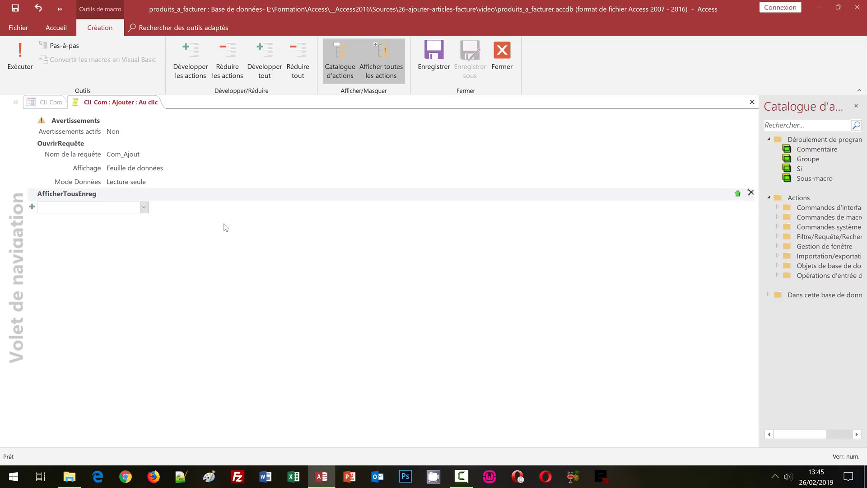
click(425, 69)
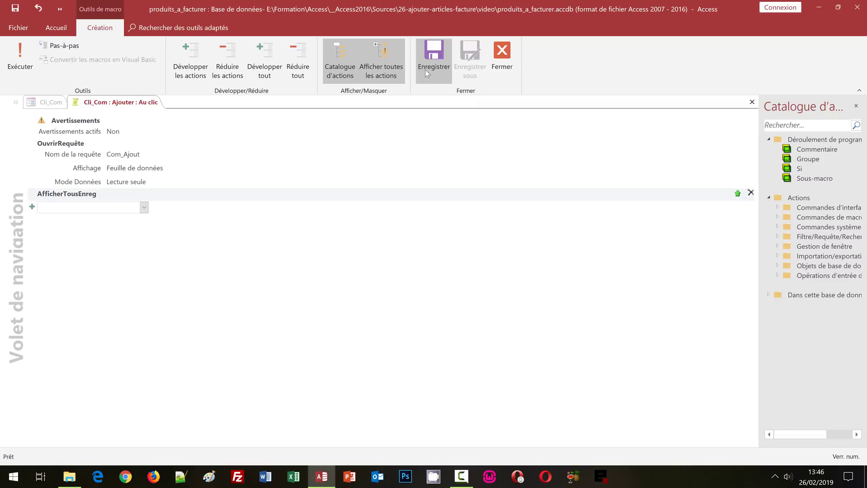
click(503, 69)
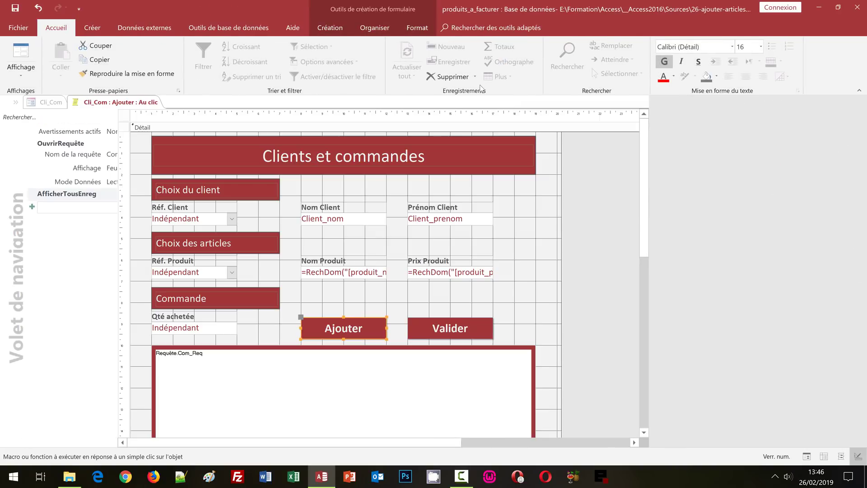
Run the Cli_Com form and choose a different client reference for the order
click(500, 301)
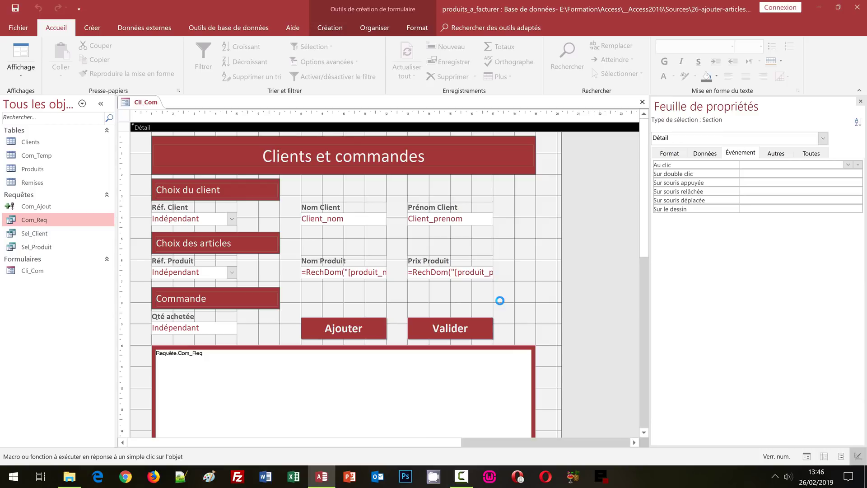
key(F5)
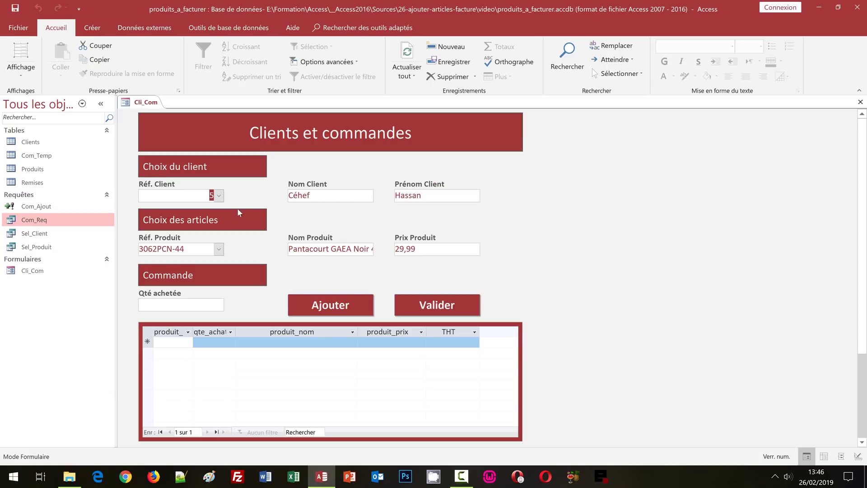
click(219, 195)
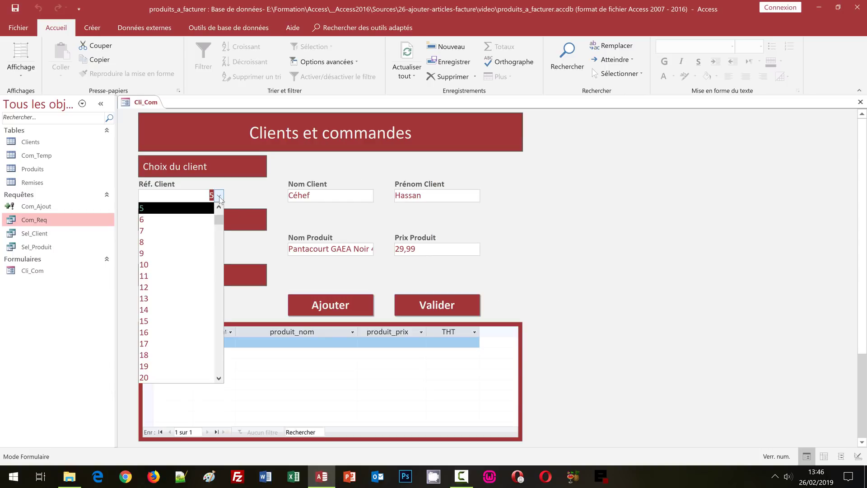
click(177, 243)
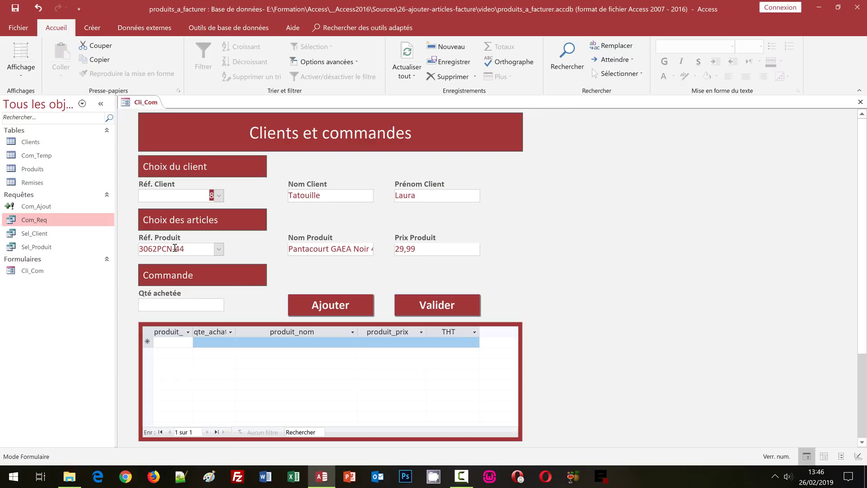
Add product 5002VTM-46 to the order with a purchased quantity of 2
click(219, 249)
click(220, 300)
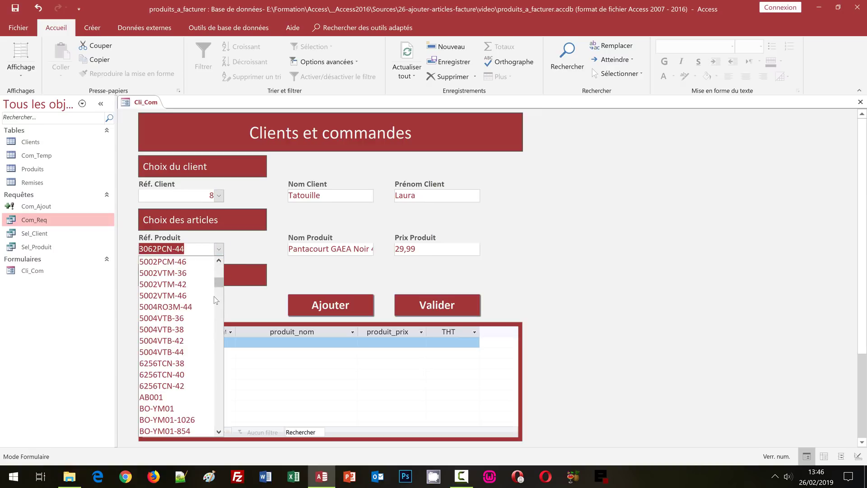
click(177, 298)
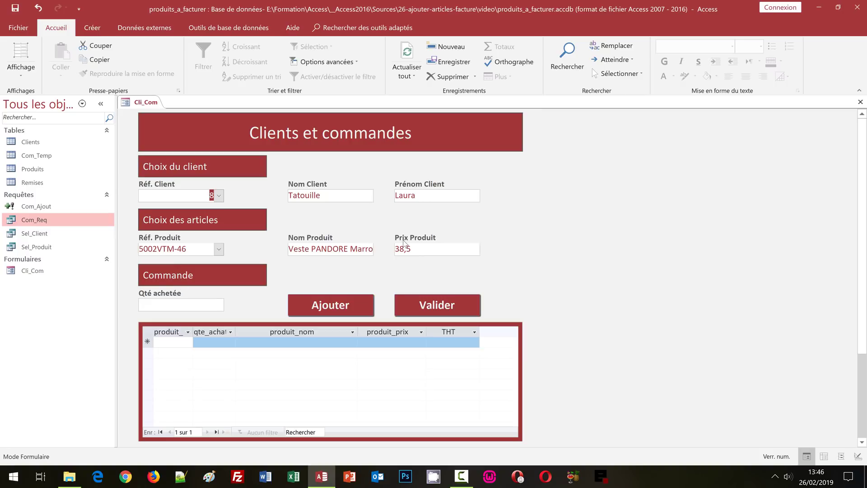
click(175, 308)
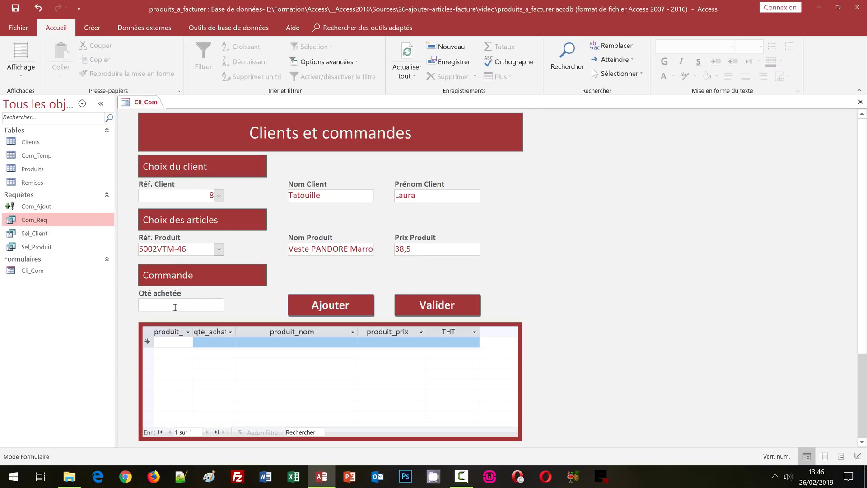
text(2)
click(316, 311)
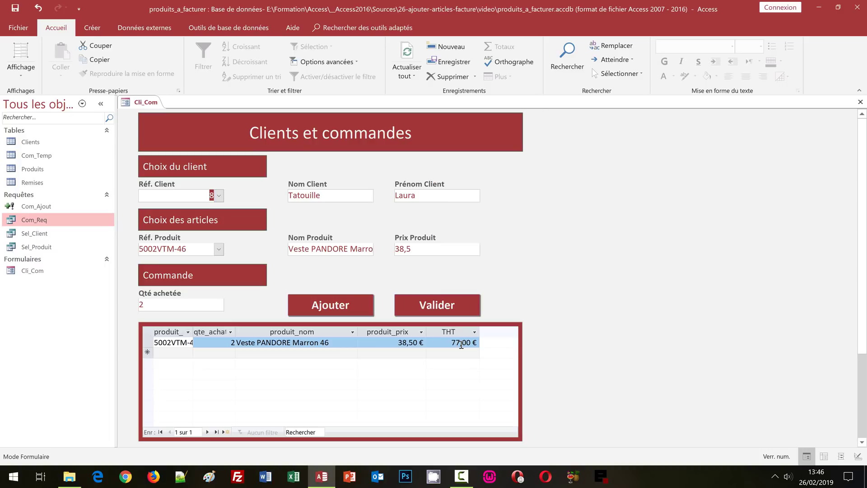
Add product BO-YM01 to the order with a purchased quantity of 3
click(219, 249)
click(171, 375)
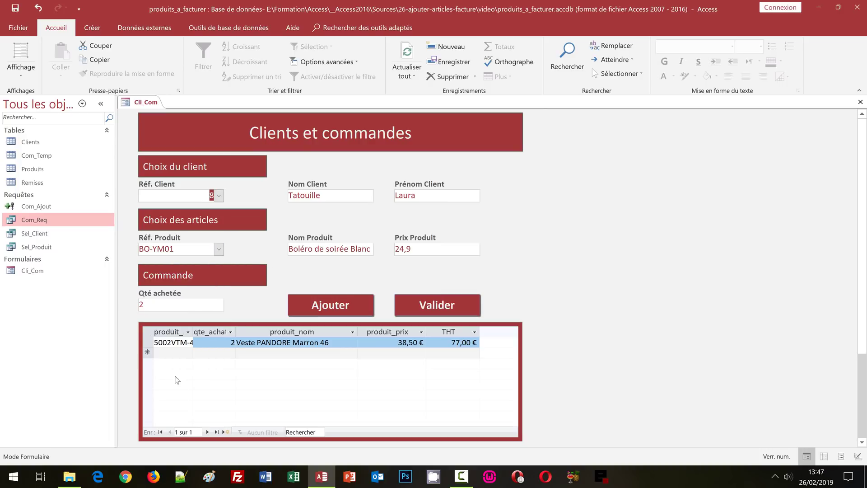
double_click(175, 304)
text(3)
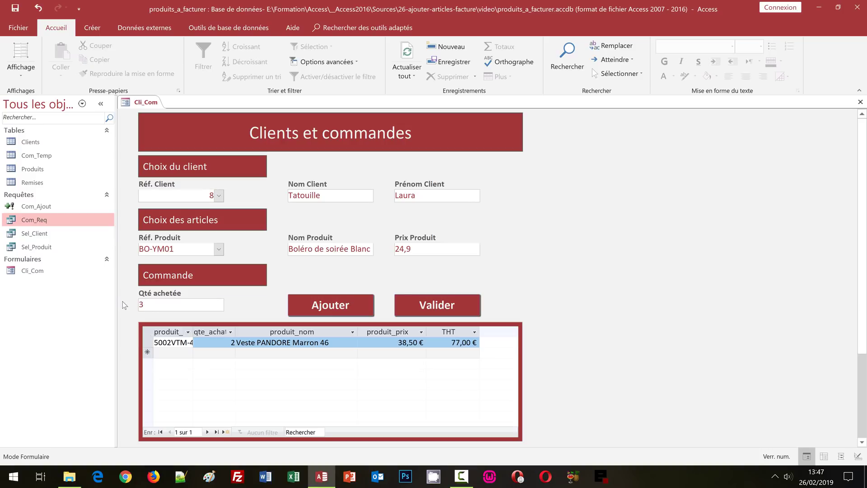
click(315, 308)
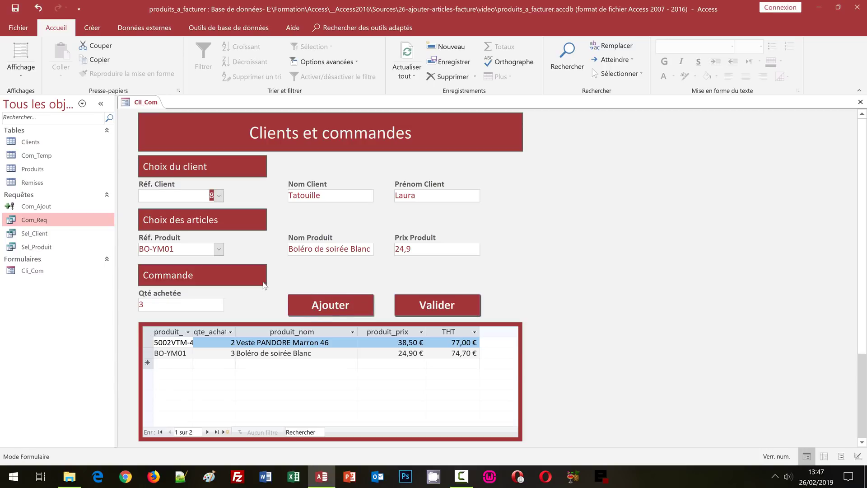
Add product ERA0110-6-1022 to the order with a purchased quantity of 6
click(219, 248)
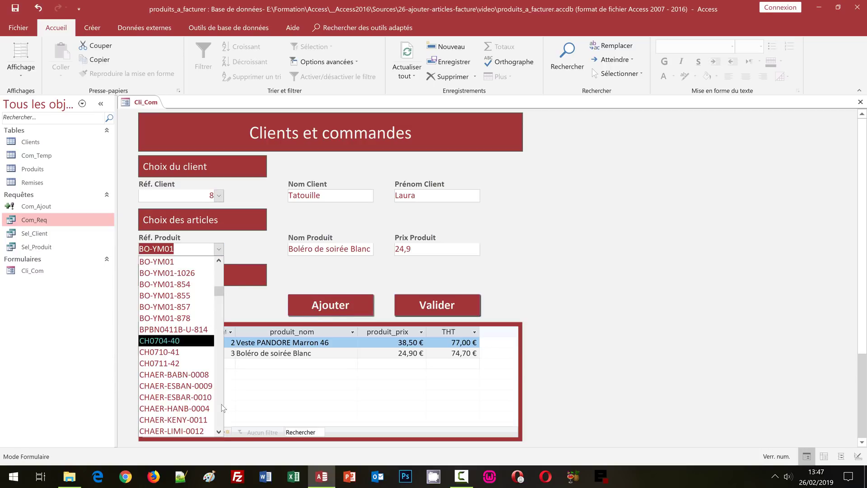
scroll(221, 404, down, 5)
click(185, 386)
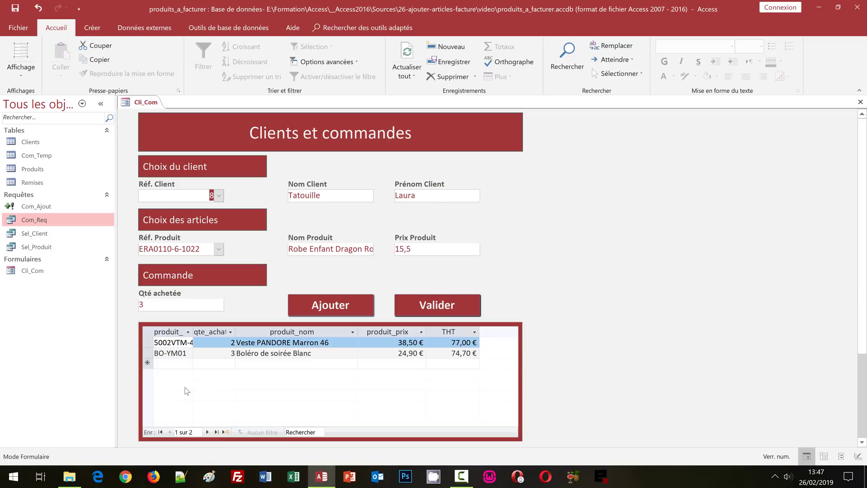
click(131, 304)
text(6)
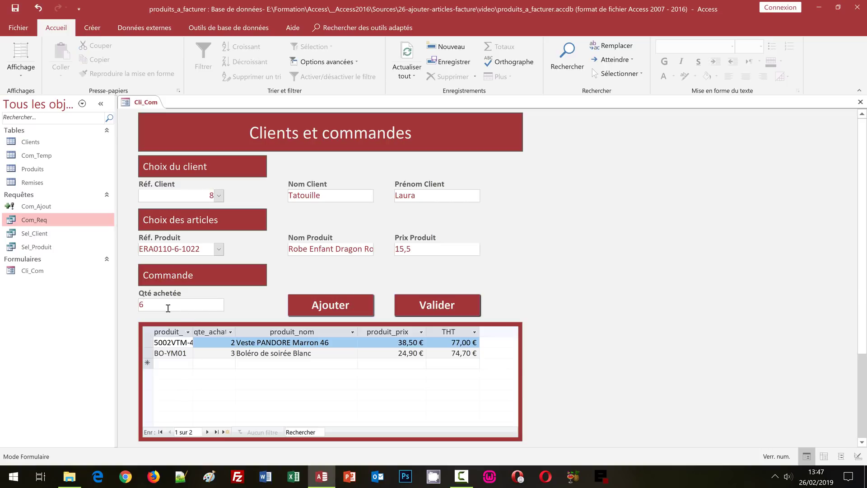
click(335, 308)
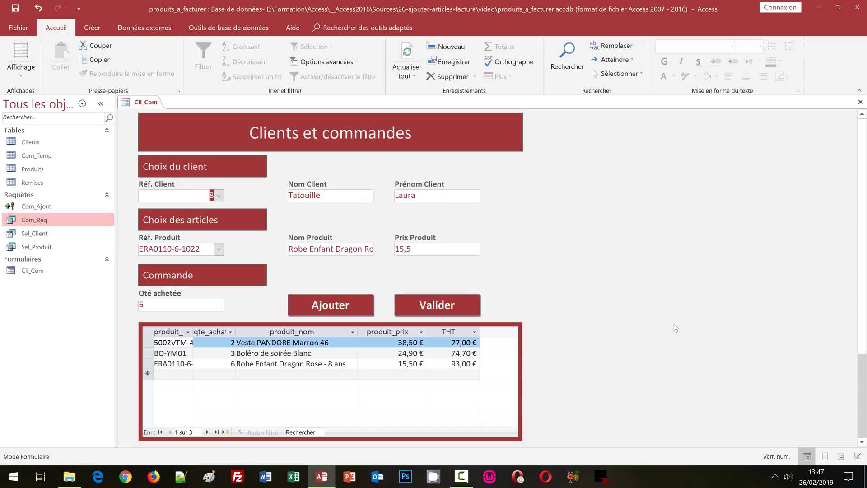